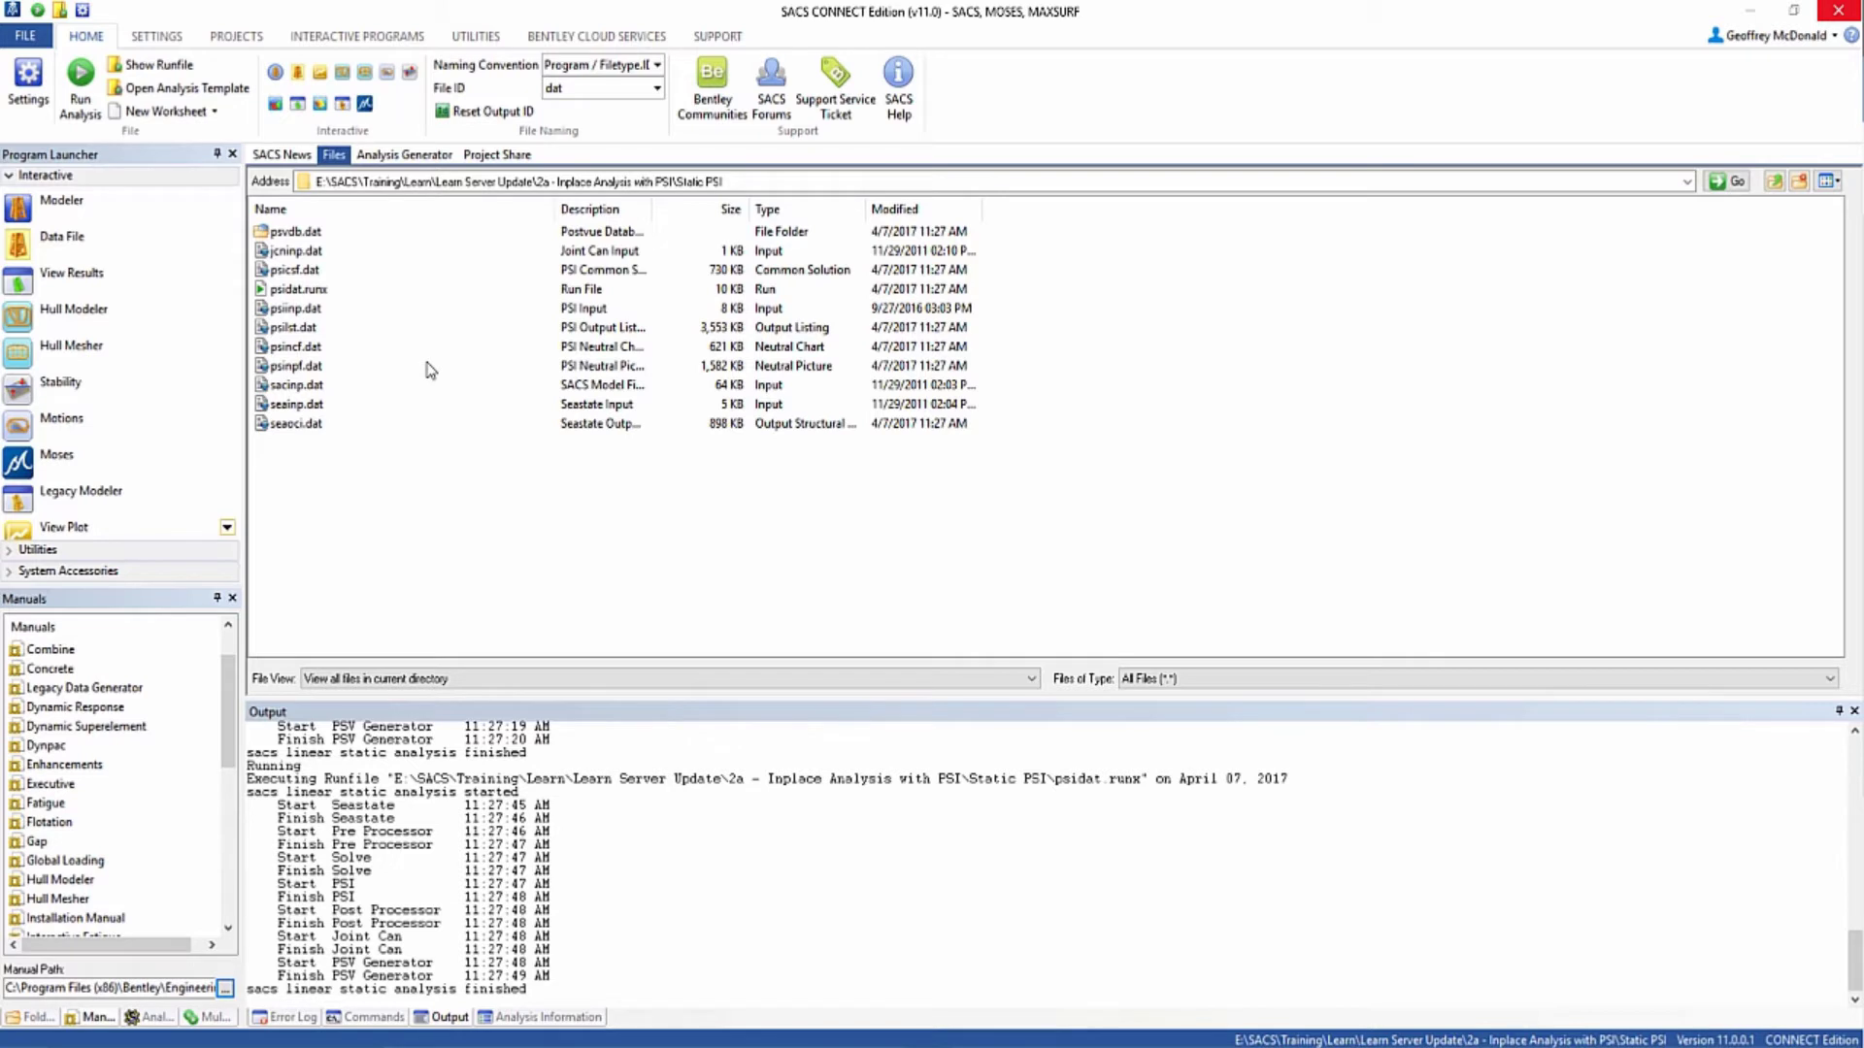
- Open psilst.dat from the Static PSI folder in Notepad++ using Open with Editor
{"action": "right_click", "coordinate": [315, 329]}
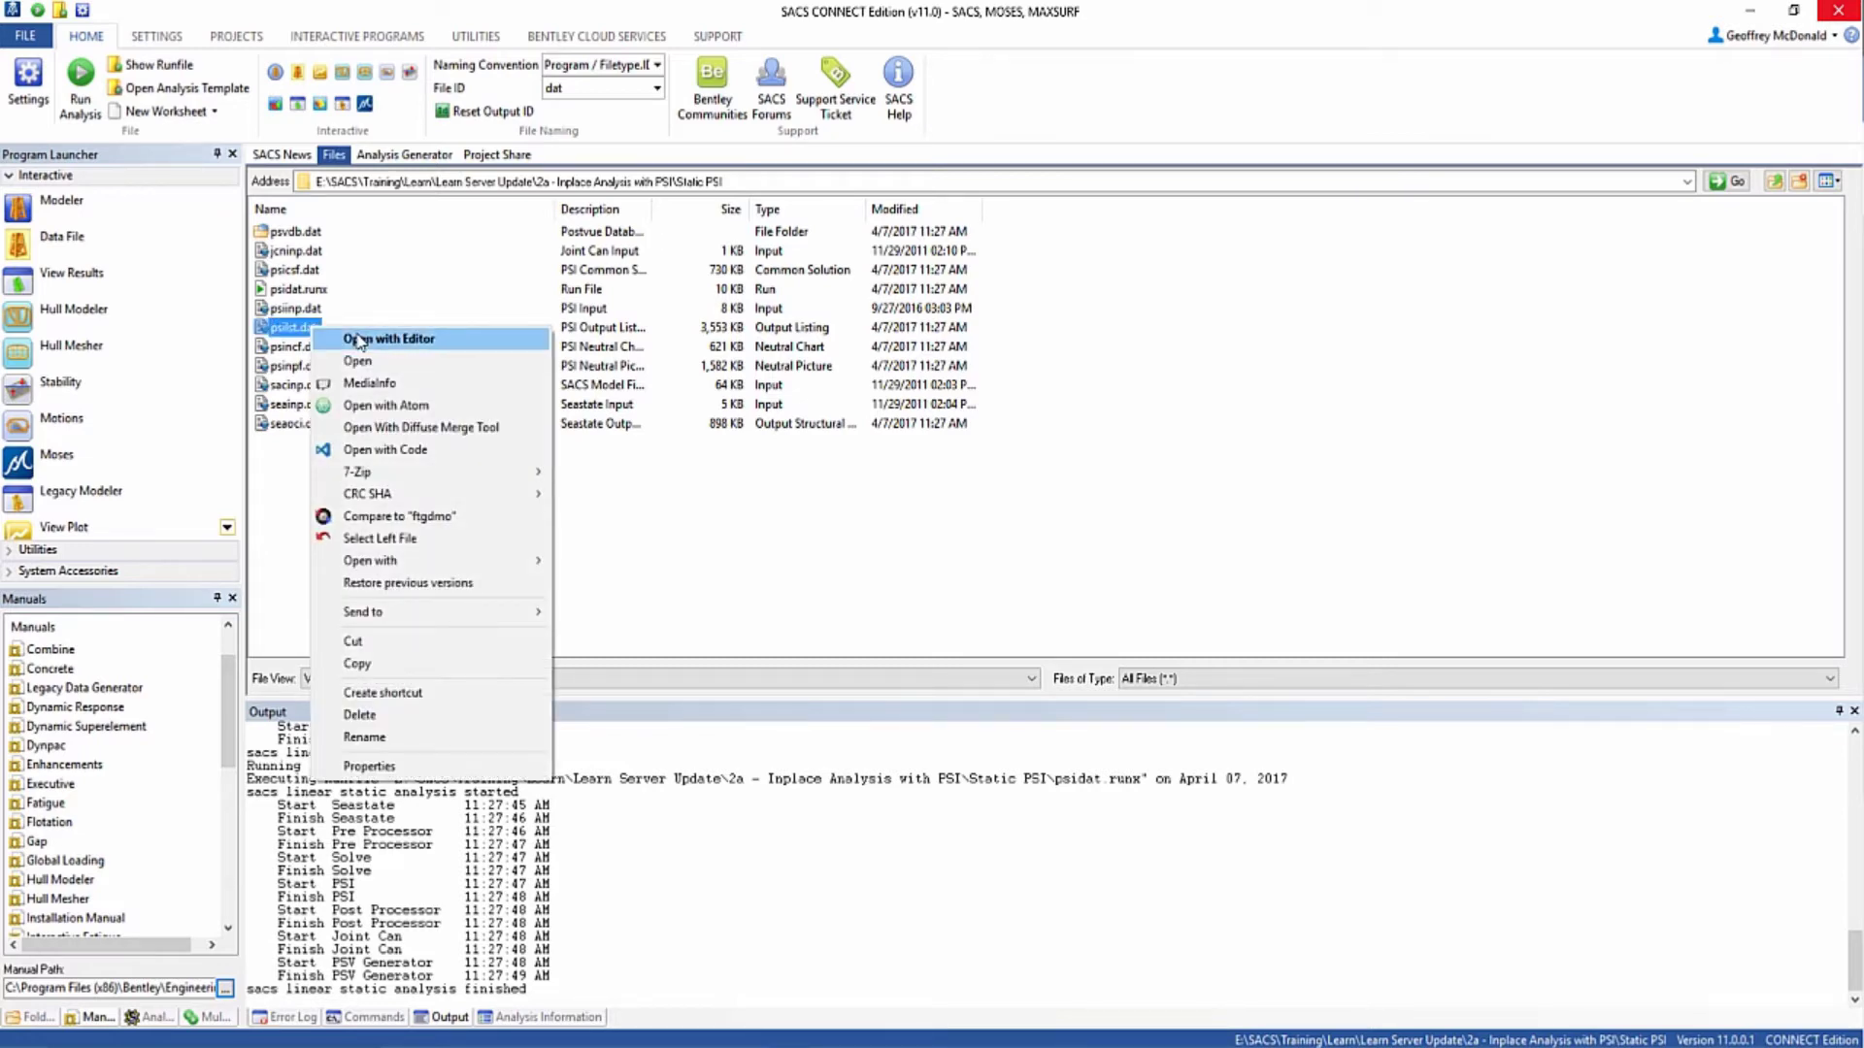
{"action": "left_click", "coordinate": [358, 339]}
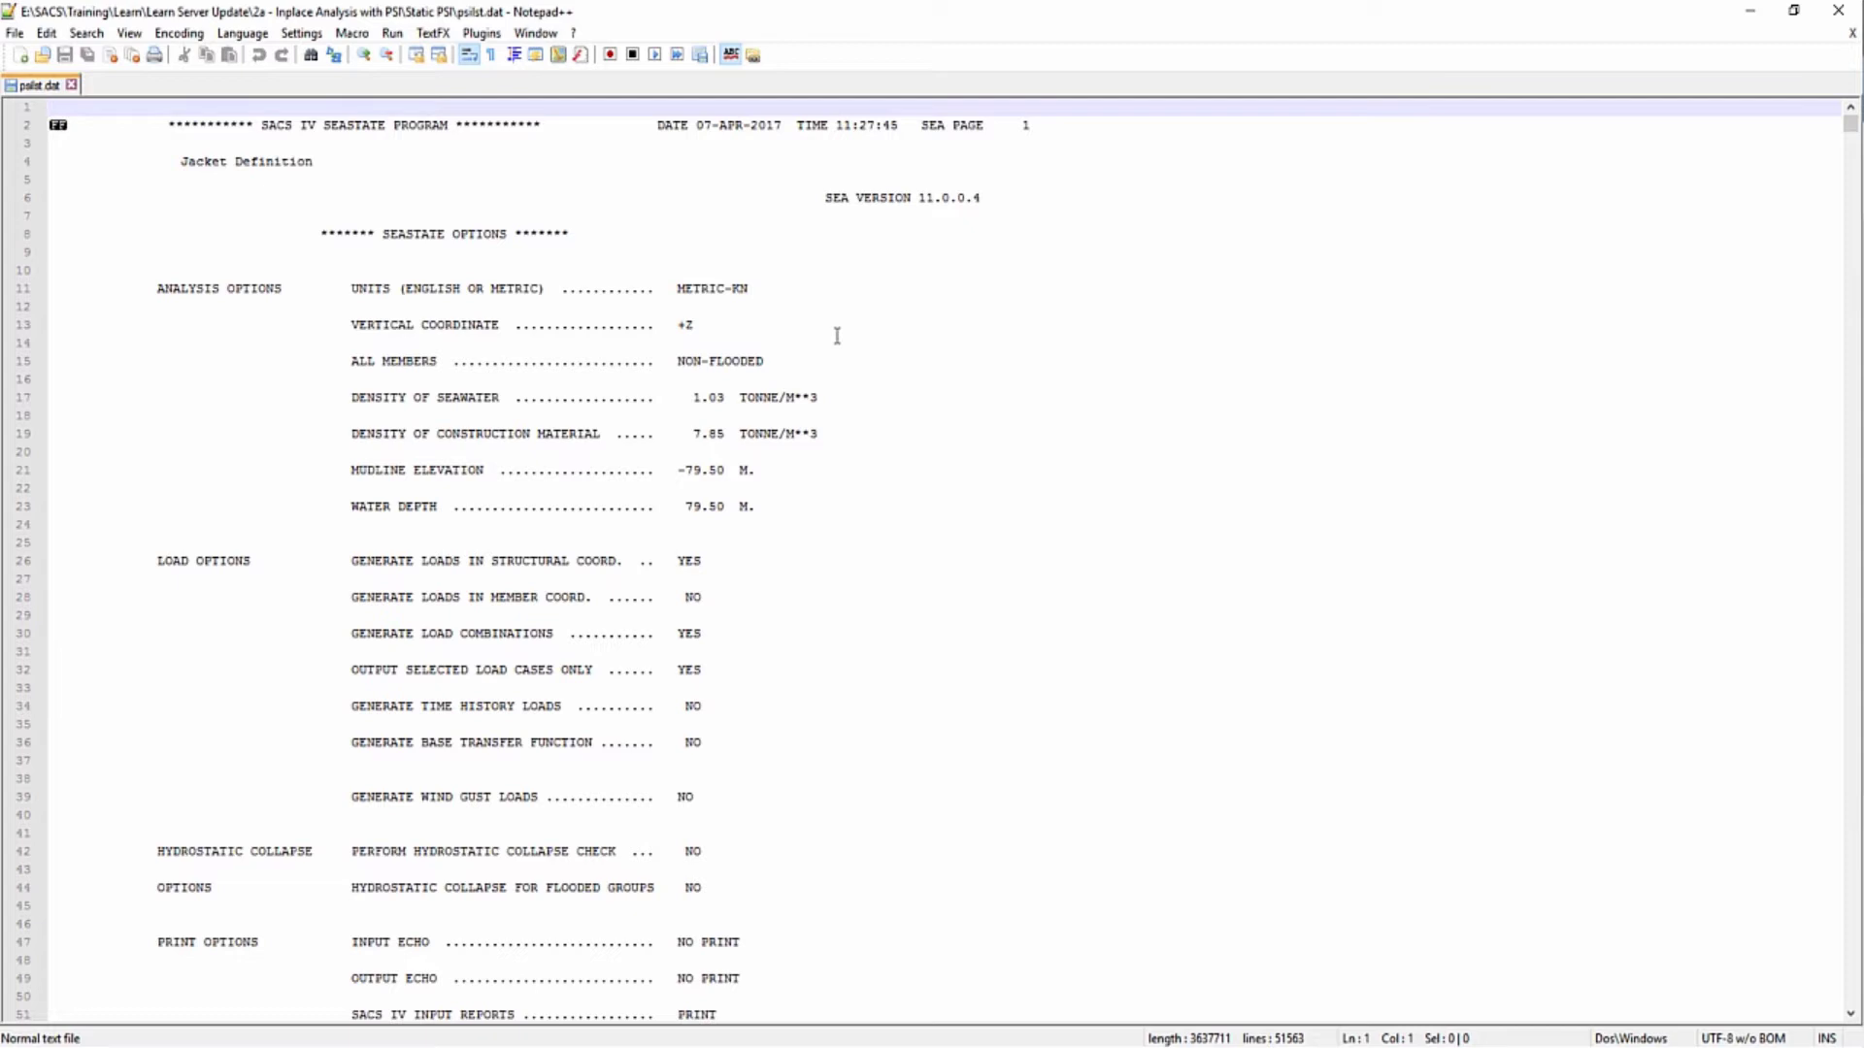
- Search psilst.dat upward for 'converge' to reach the STM3 convergence message
{"action": "key", "text": "ctrl+f"}
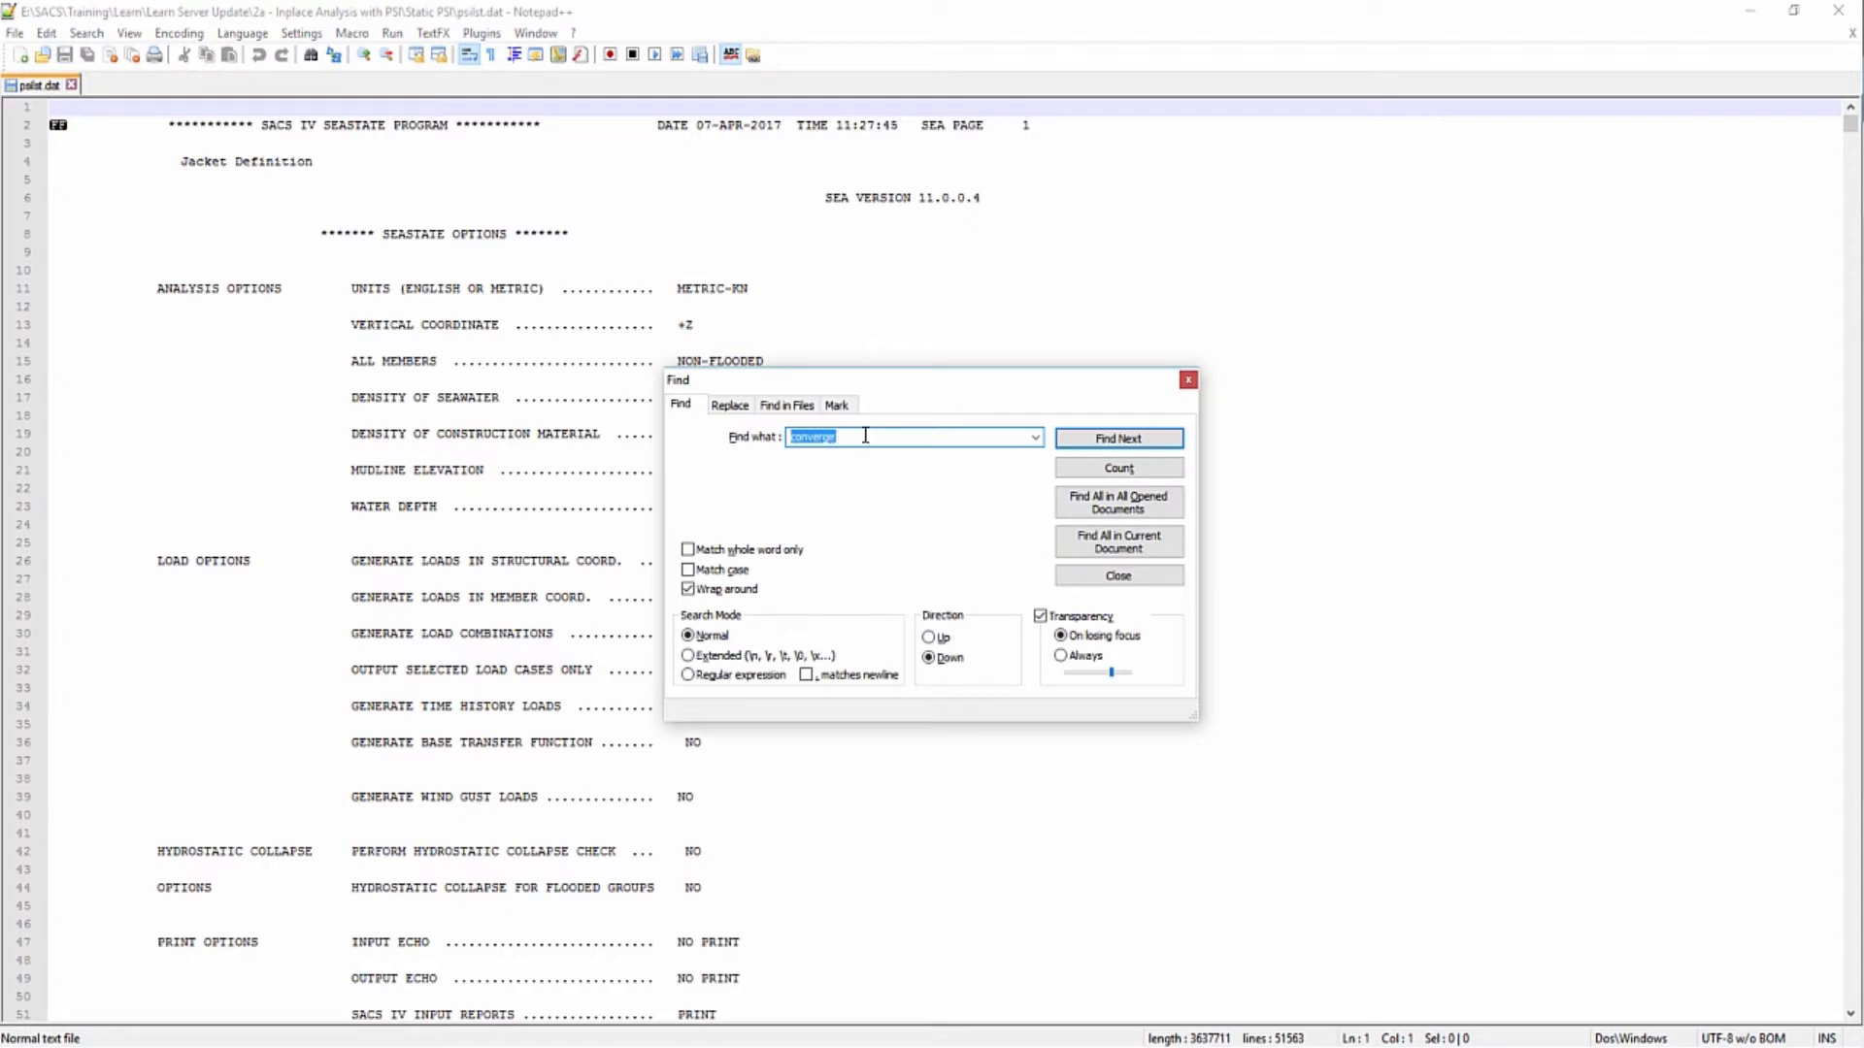
{"action": "left_click", "coordinate": [929, 638]}
{"action": "left_click", "coordinate": [1122, 444]}
{"action": "left_click", "coordinate": [1124, 444]}
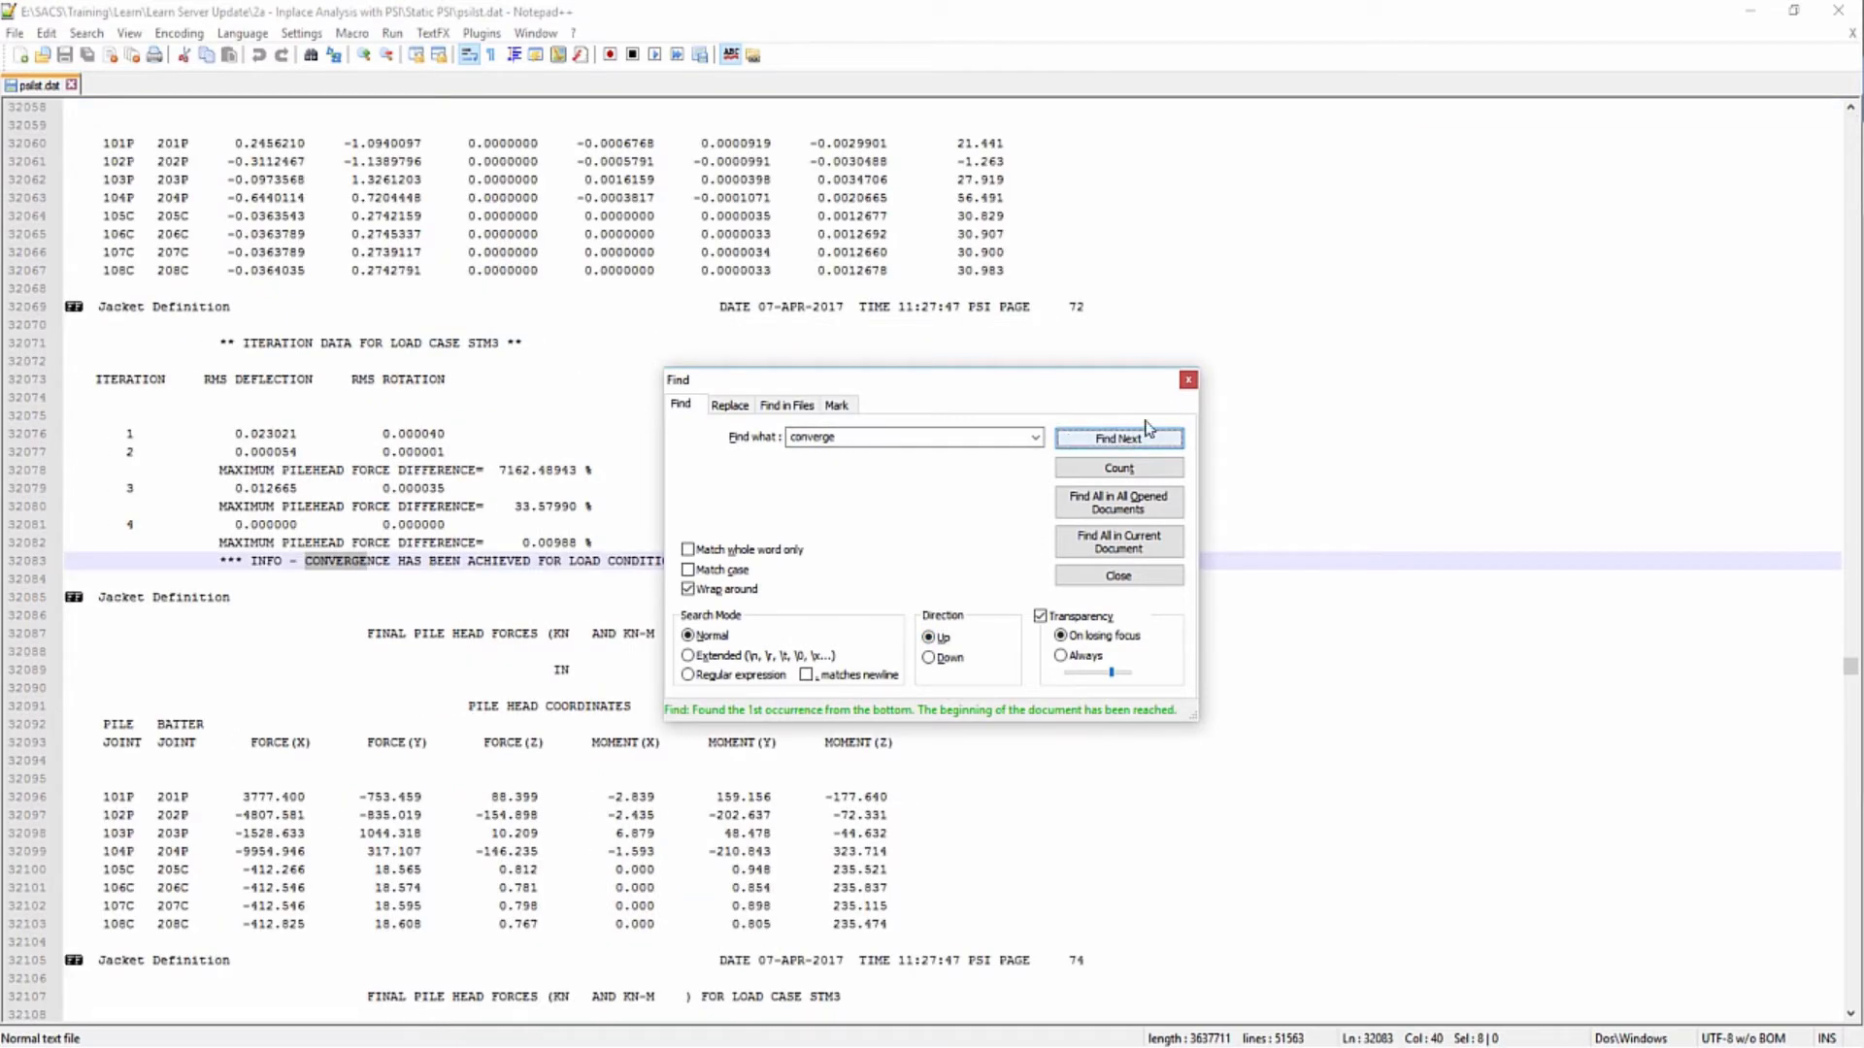
{"action": "left_click_drag", "start_coordinate": [1069, 382], "coordinate": [1303, 223]}
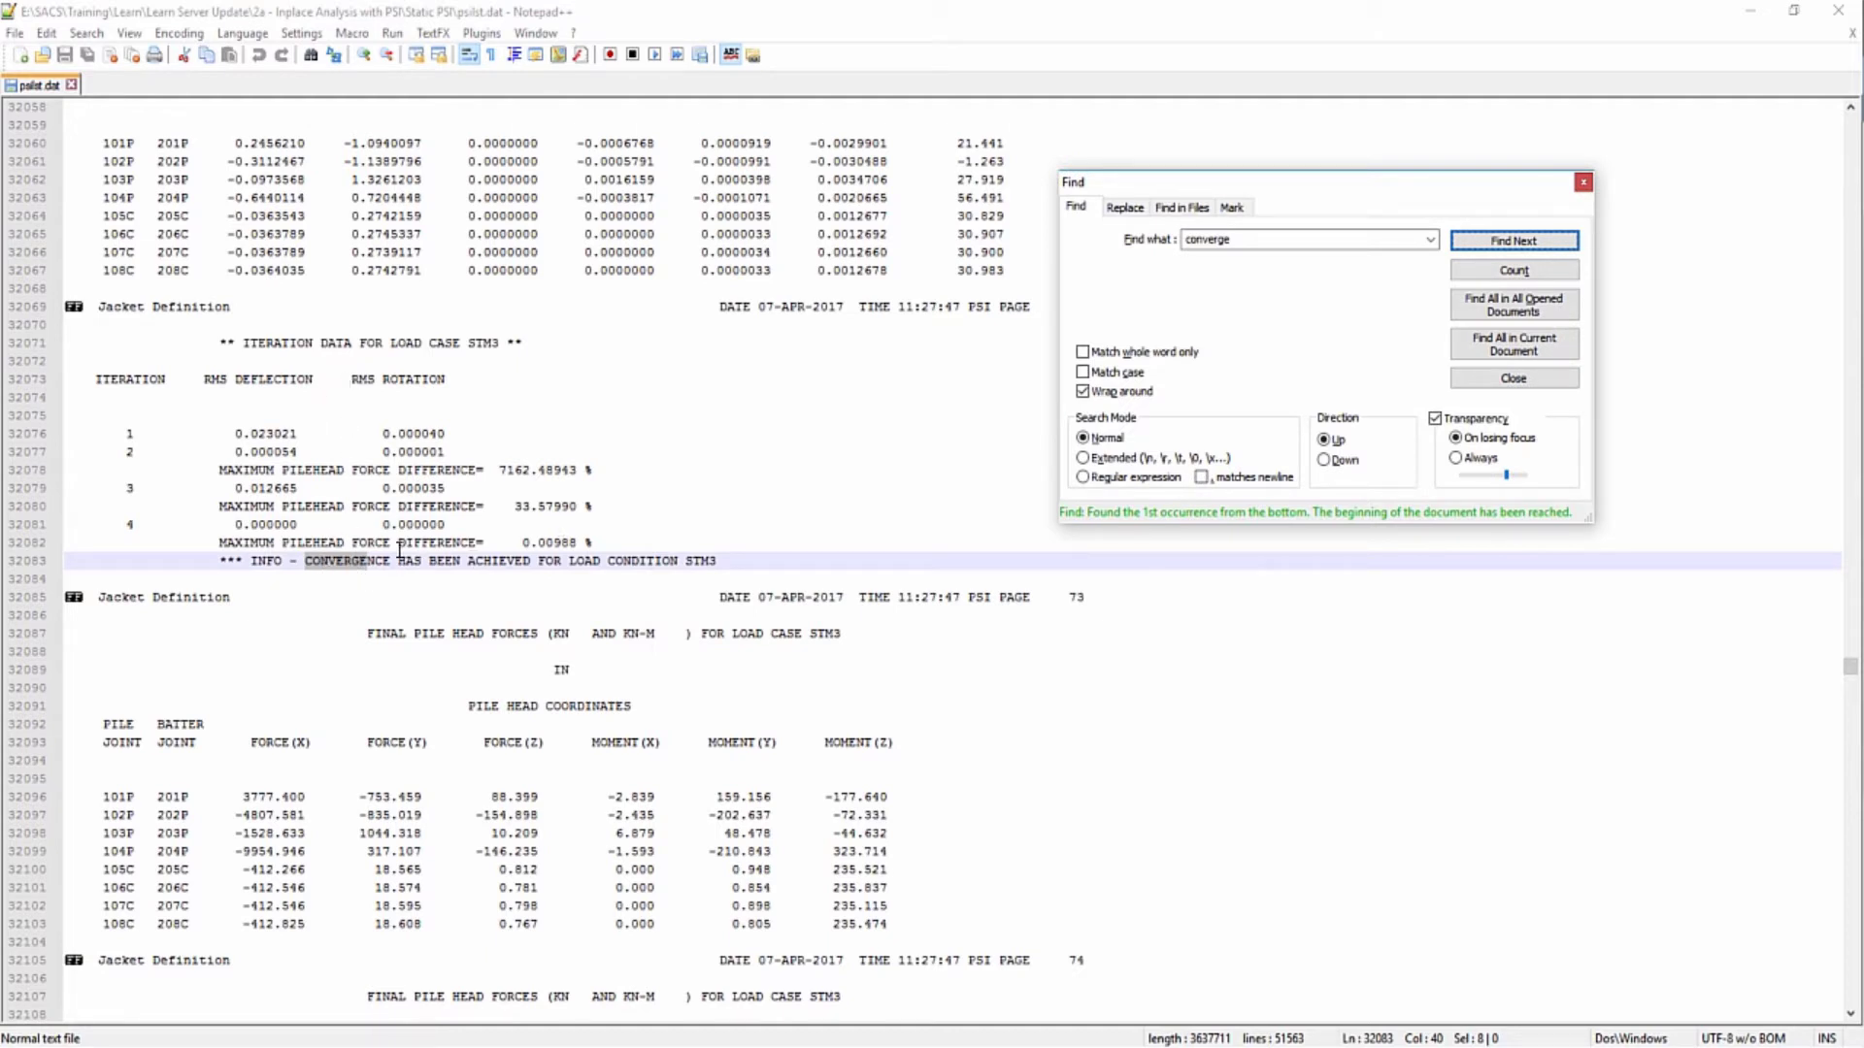
- Step back through the STM2, STM1, OPR2 and OPR1 convergence messages, then close Find
{"action": "left_click", "coordinate": [1509, 241]}
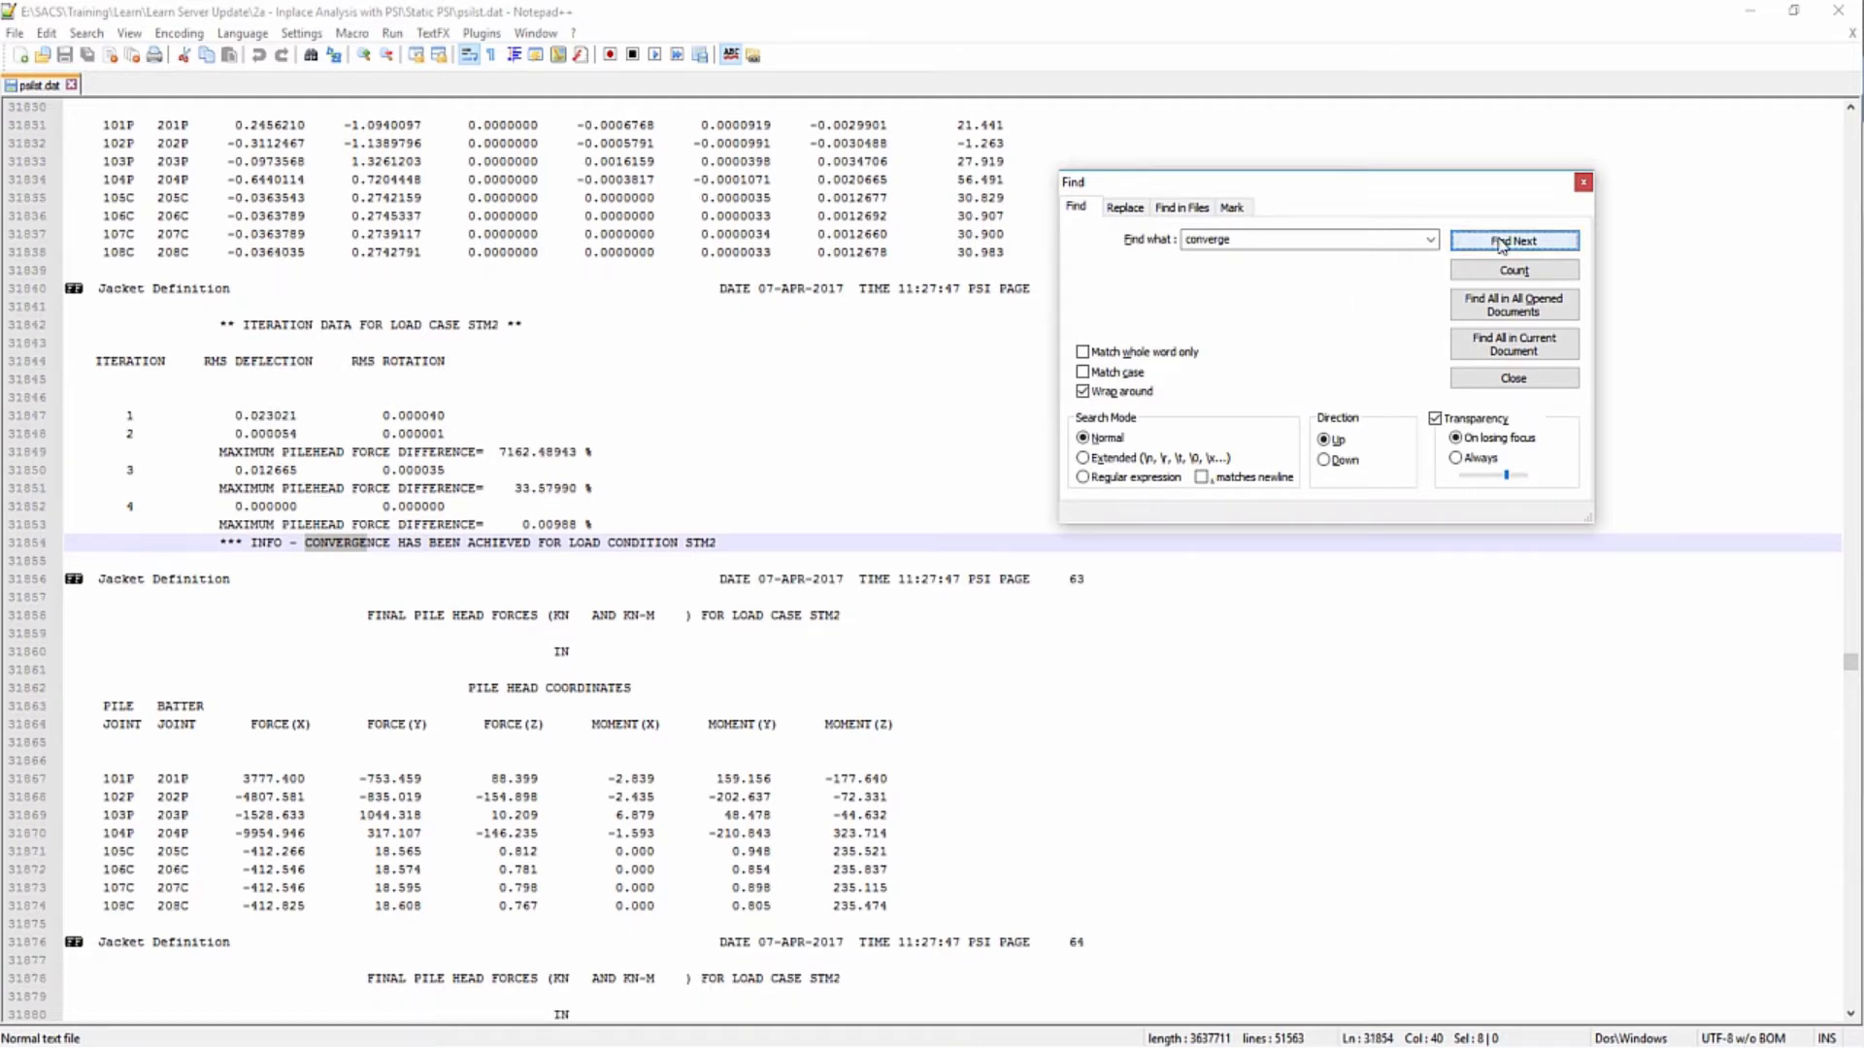
{"action": "left_click", "coordinate": [1503, 243]}
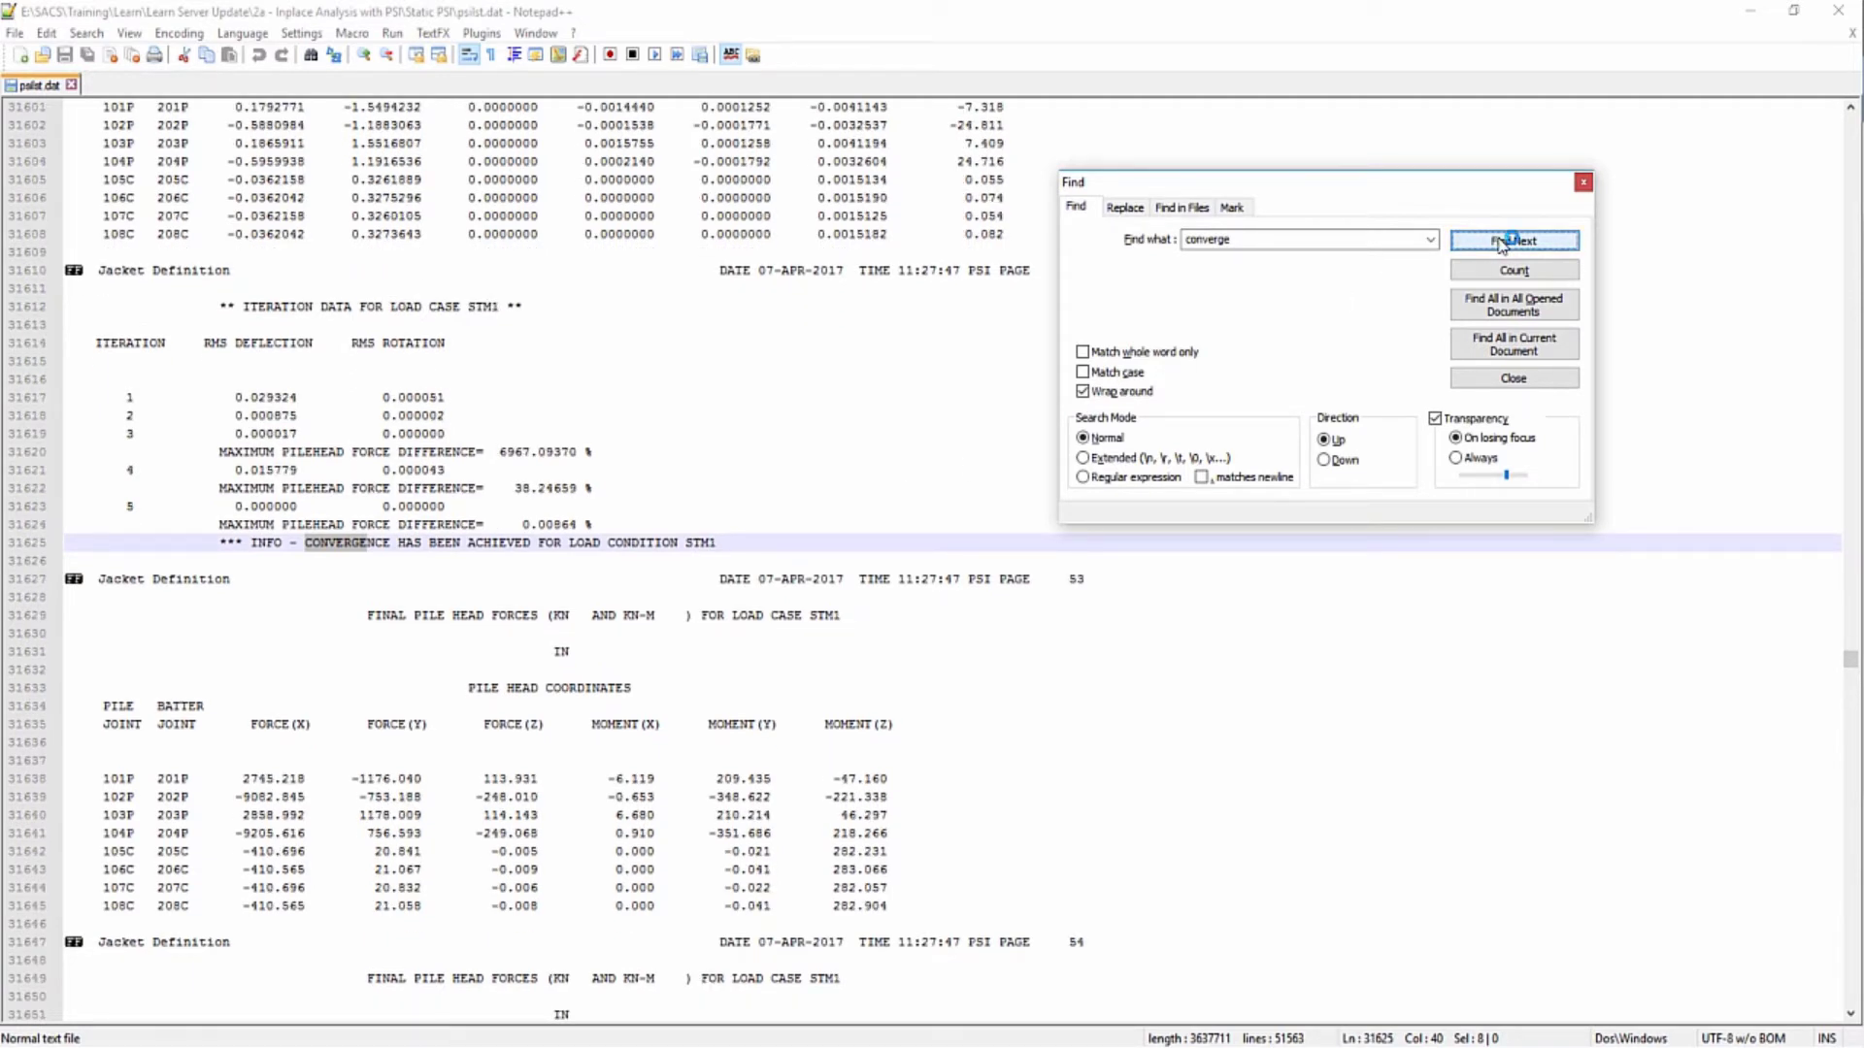
{"action": "left_click", "coordinate": [1504, 243]}
{"action": "left_click", "coordinate": [1504, 242]}
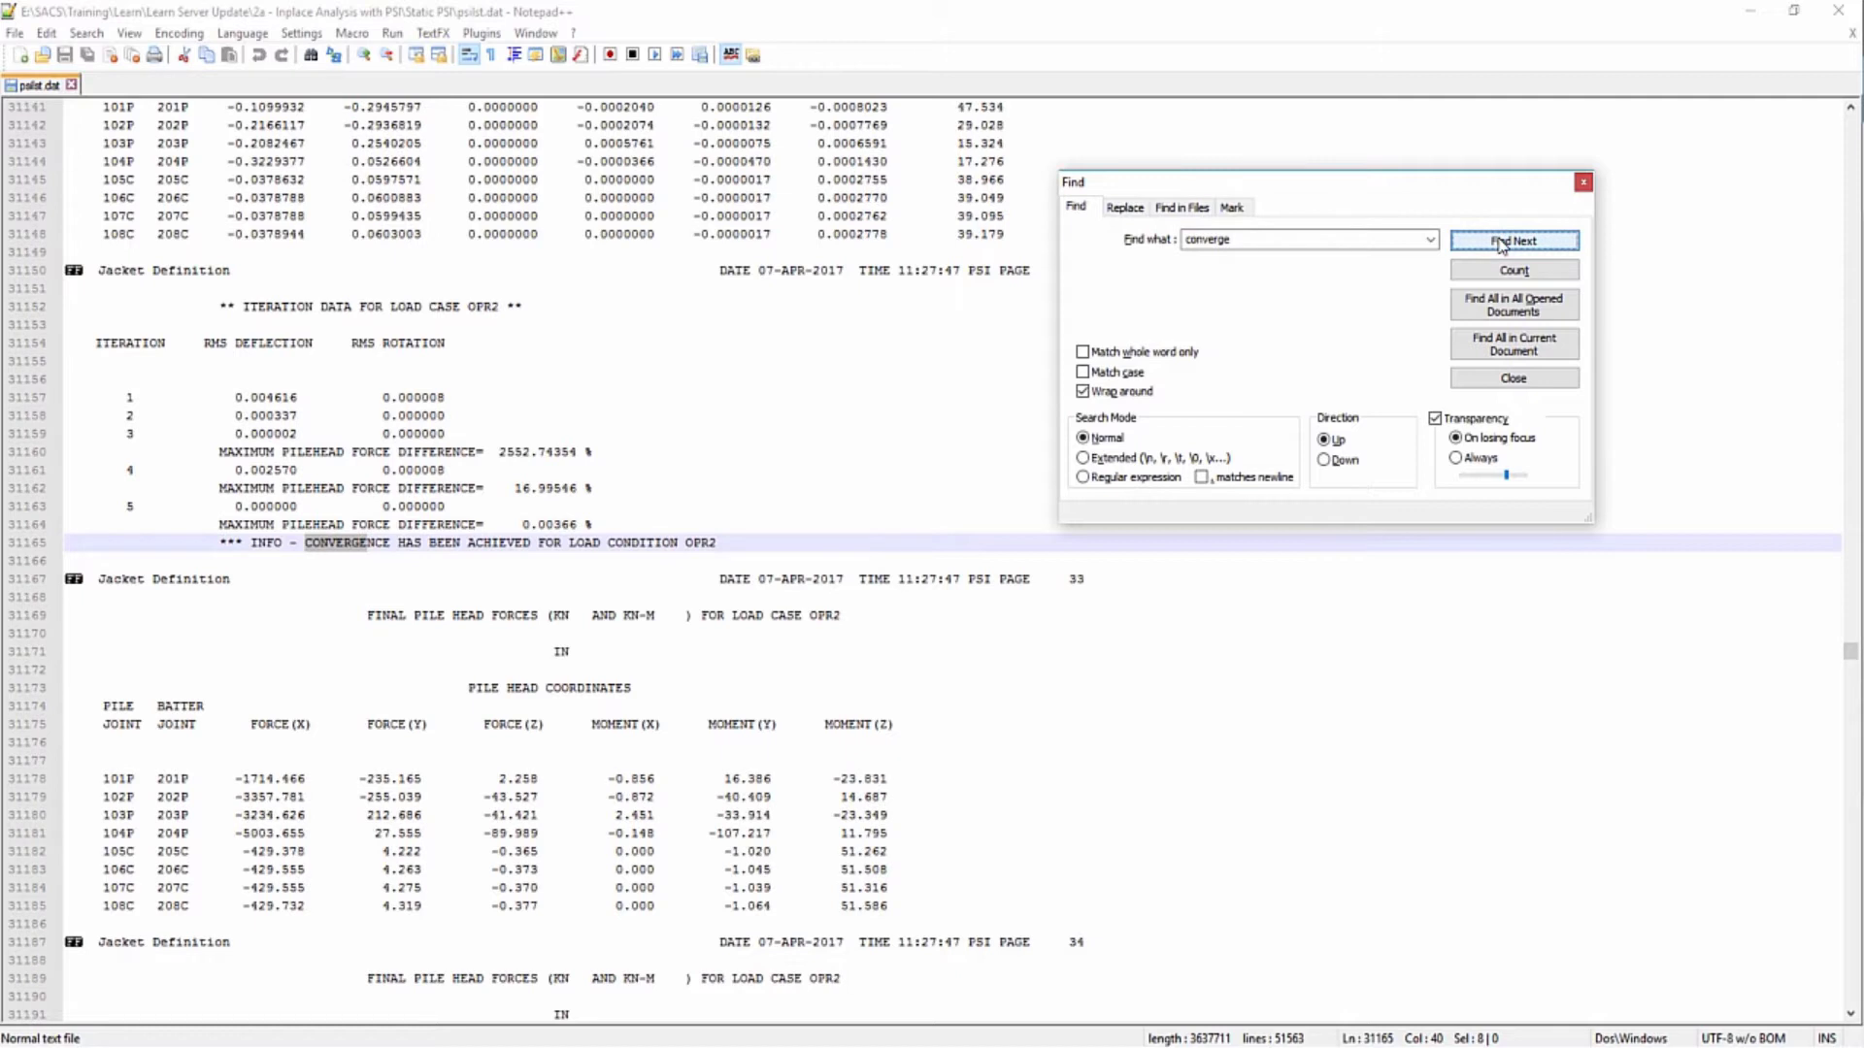
{"action": "left_click", "coordinate": [1503, 243]}
{"action": "left_click", "coordinate": [1583, 182]}
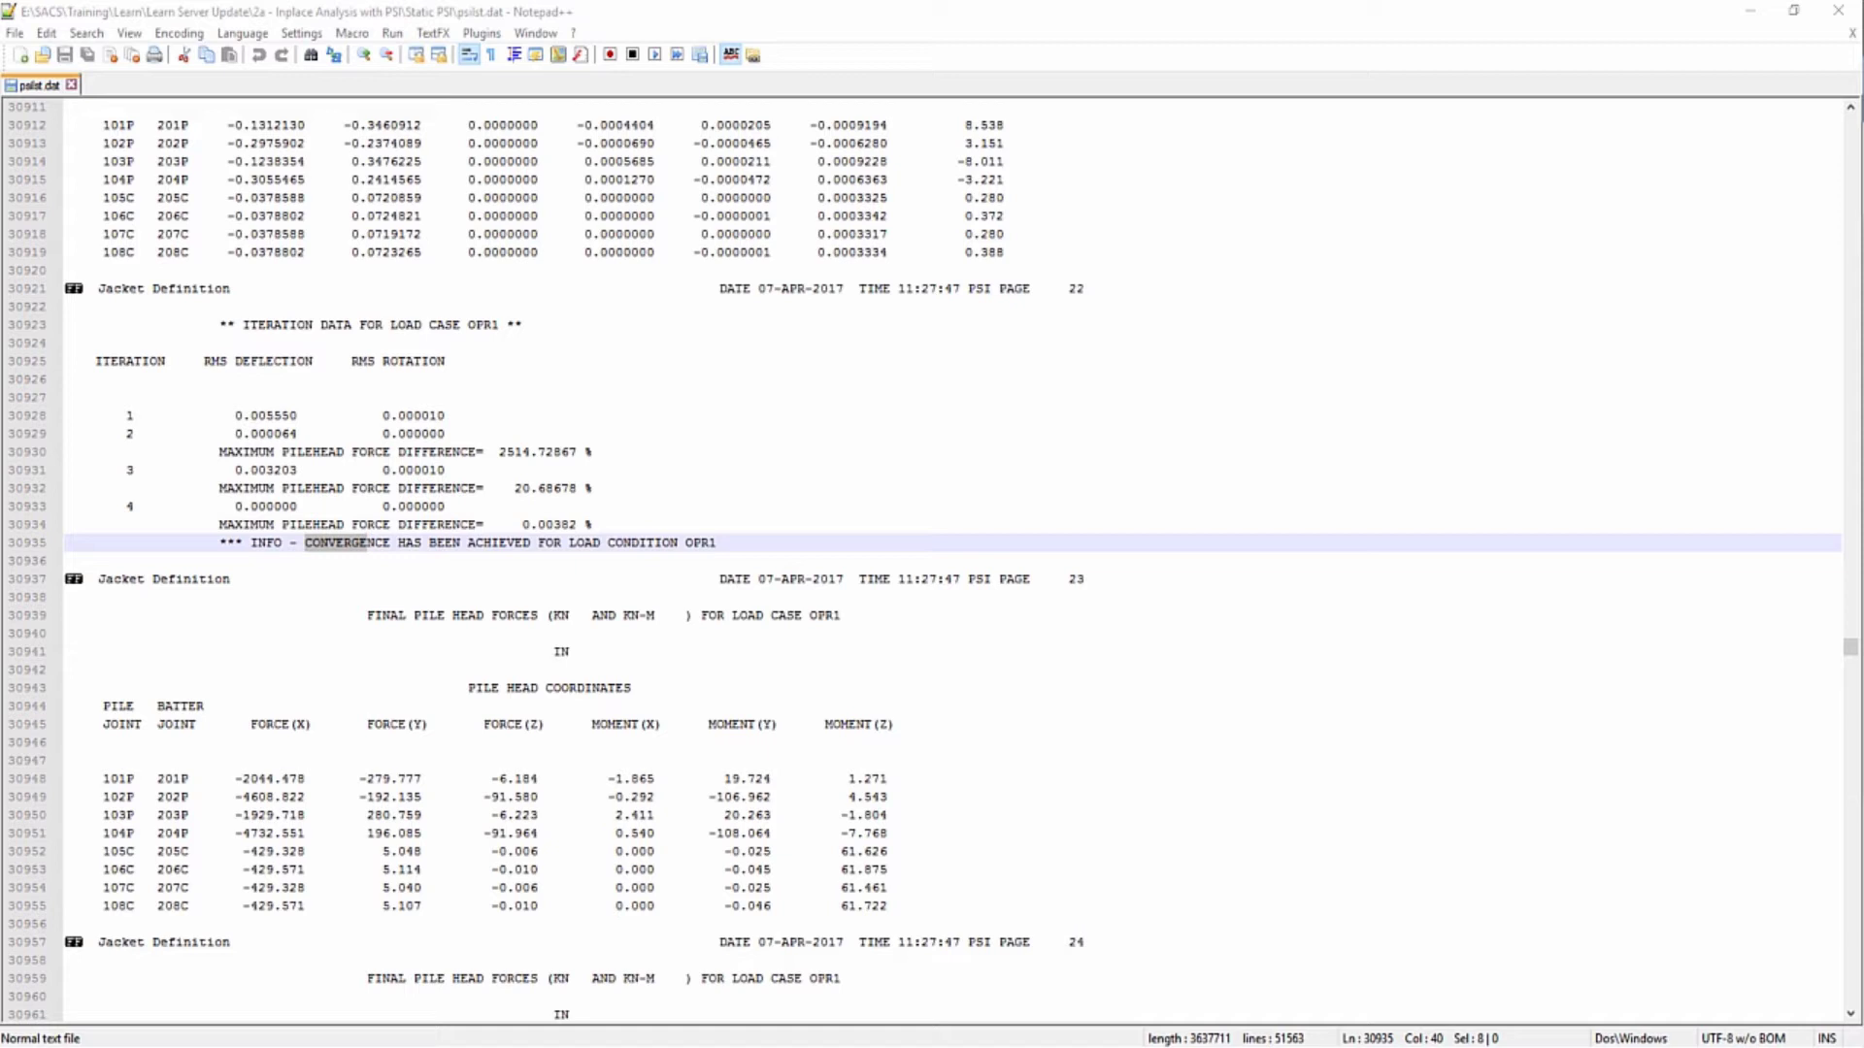
- Find '*** SOIL MAXIMUM AXIAL CAPACITY SUMMARY ***' to show pile unity checks from 0.02 to 0.25
{"action": "left_click", "coordinate": [1372, 399]}
{"action": "key", "text": "ctrl+f"}
{"action": "key", "text": "ctrl+v"}
{"action": "key", "text": "ctrl+a"}
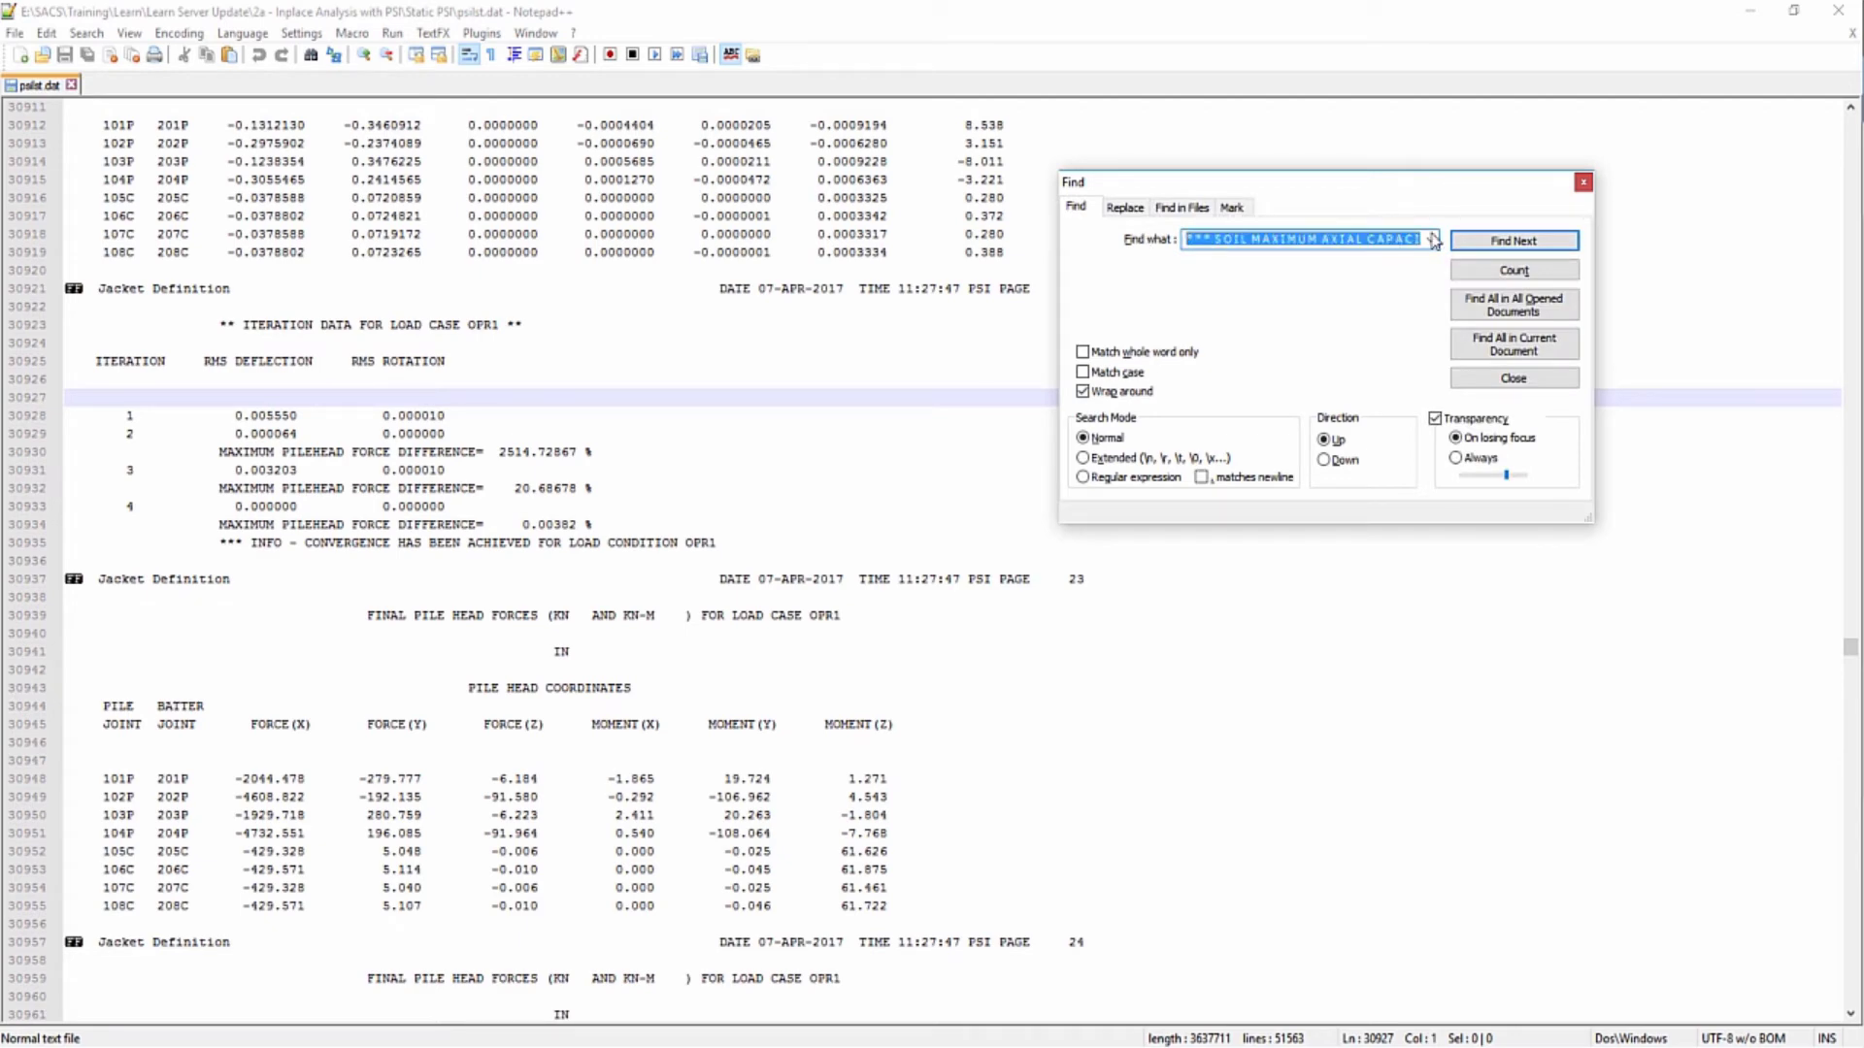
{"action": "left_click", "coordinate": [1485, 242]}
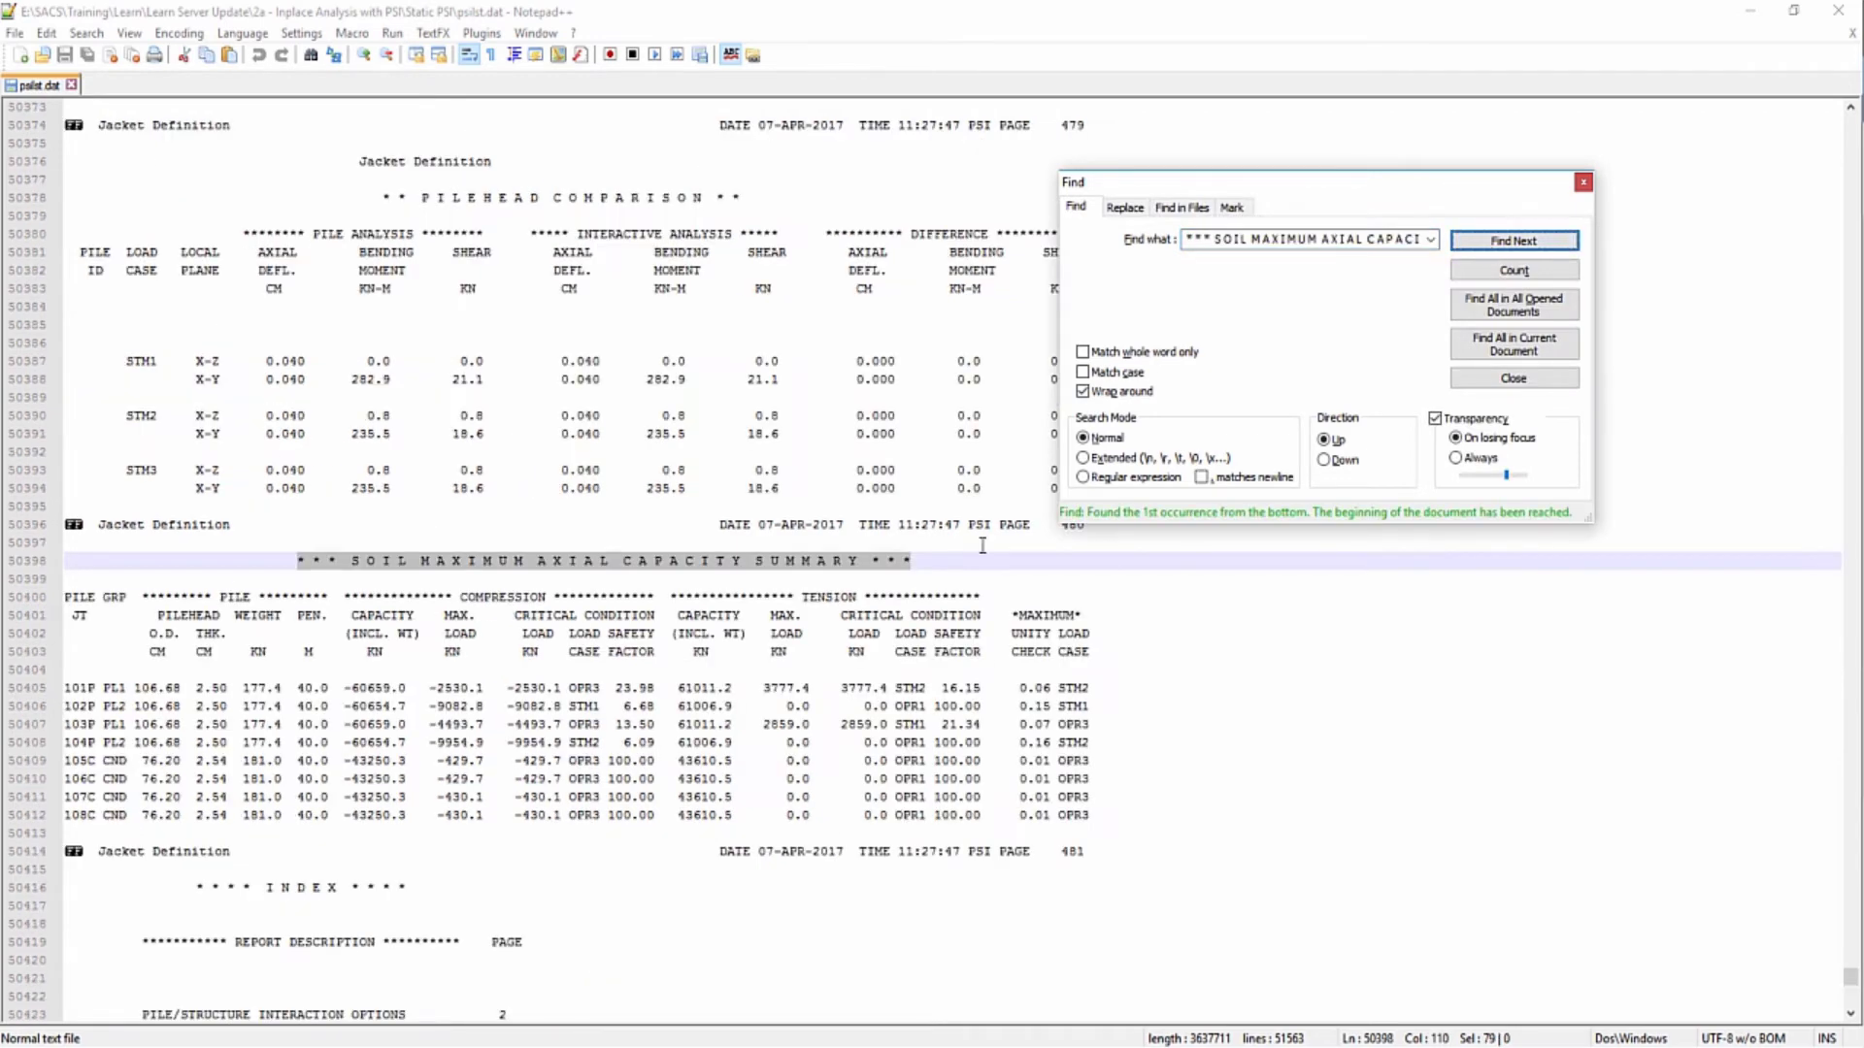
{"action": "left_click", "coordinate": [1013, 707]}
{"action": "scroll", "coordinate": [1017, 660], "scroll_direction": "down", "scroll_amount": 1}
{"action": "scroll", "coordinate": [1013, 641], "scroll_direction": "down", "scroll_amount": 1}
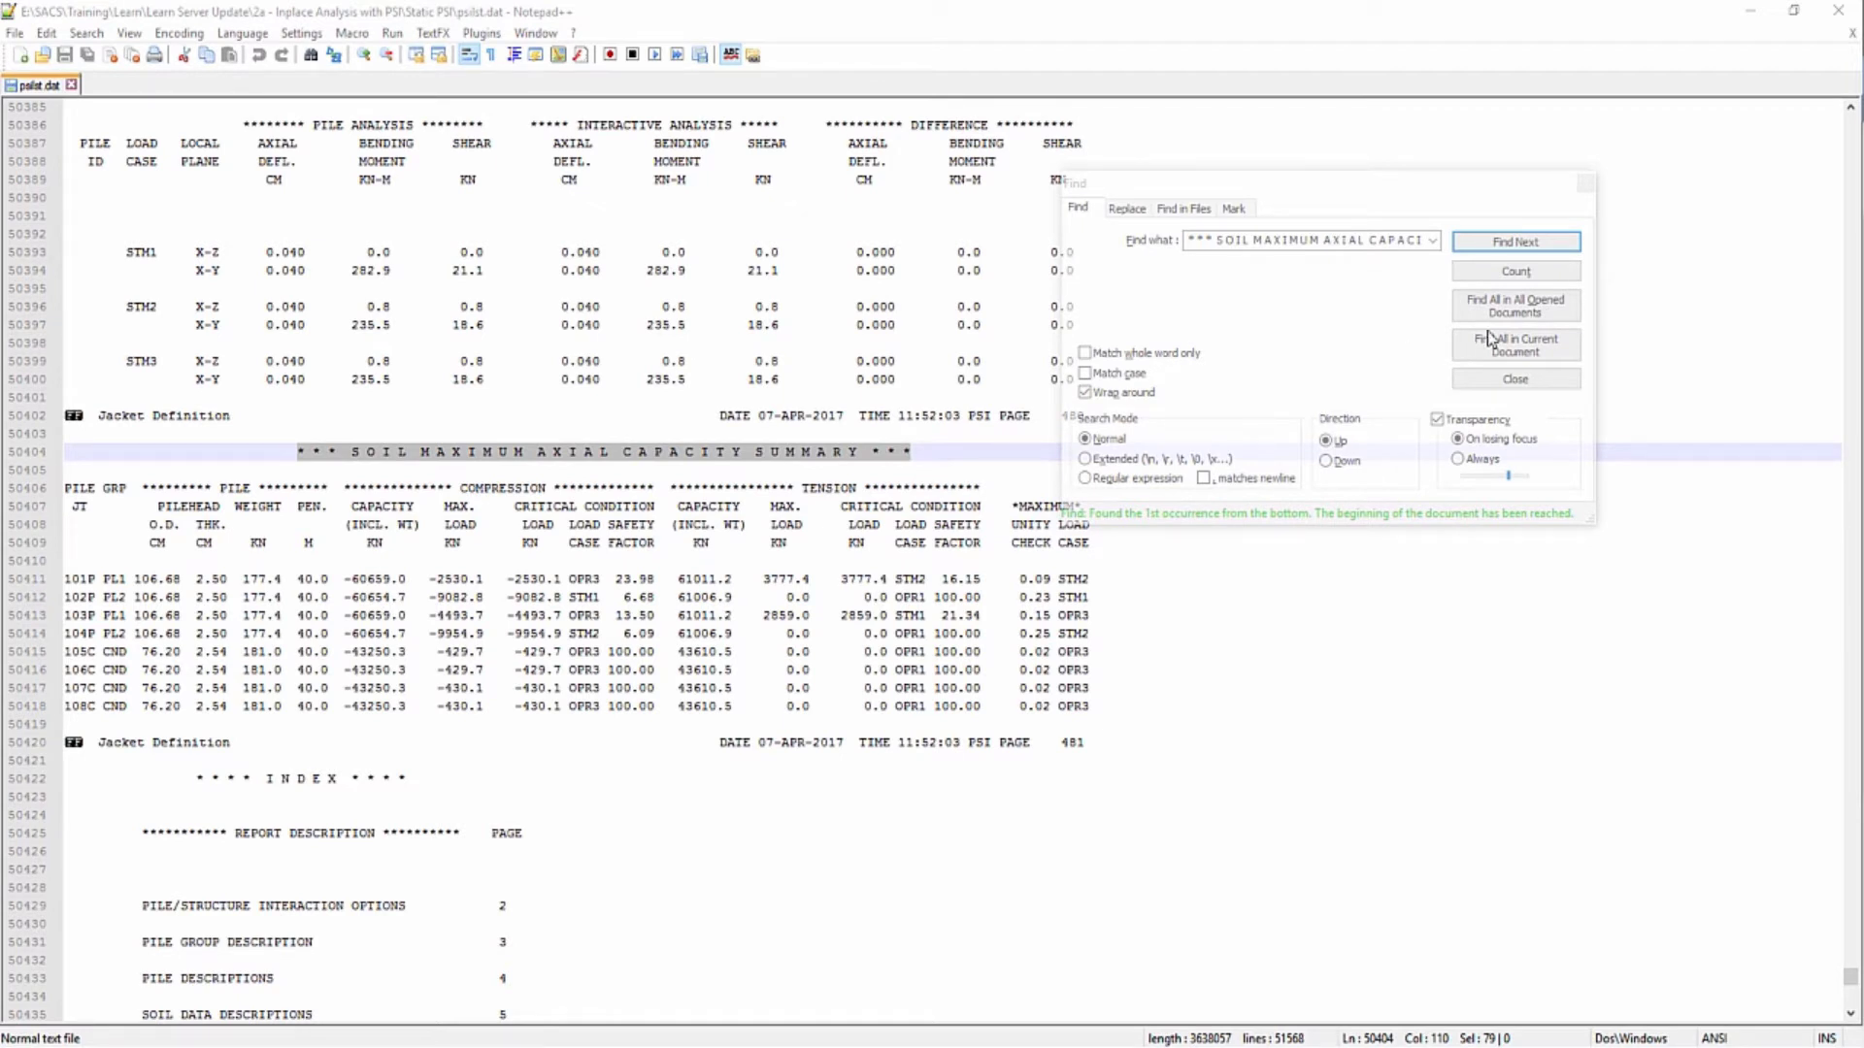
- Find '** PILE GROUP SUMMARY **' and scroll up to the end of PL1 and the PL2 header
{"action": "left_click", "coordinate": [1327, 240]}
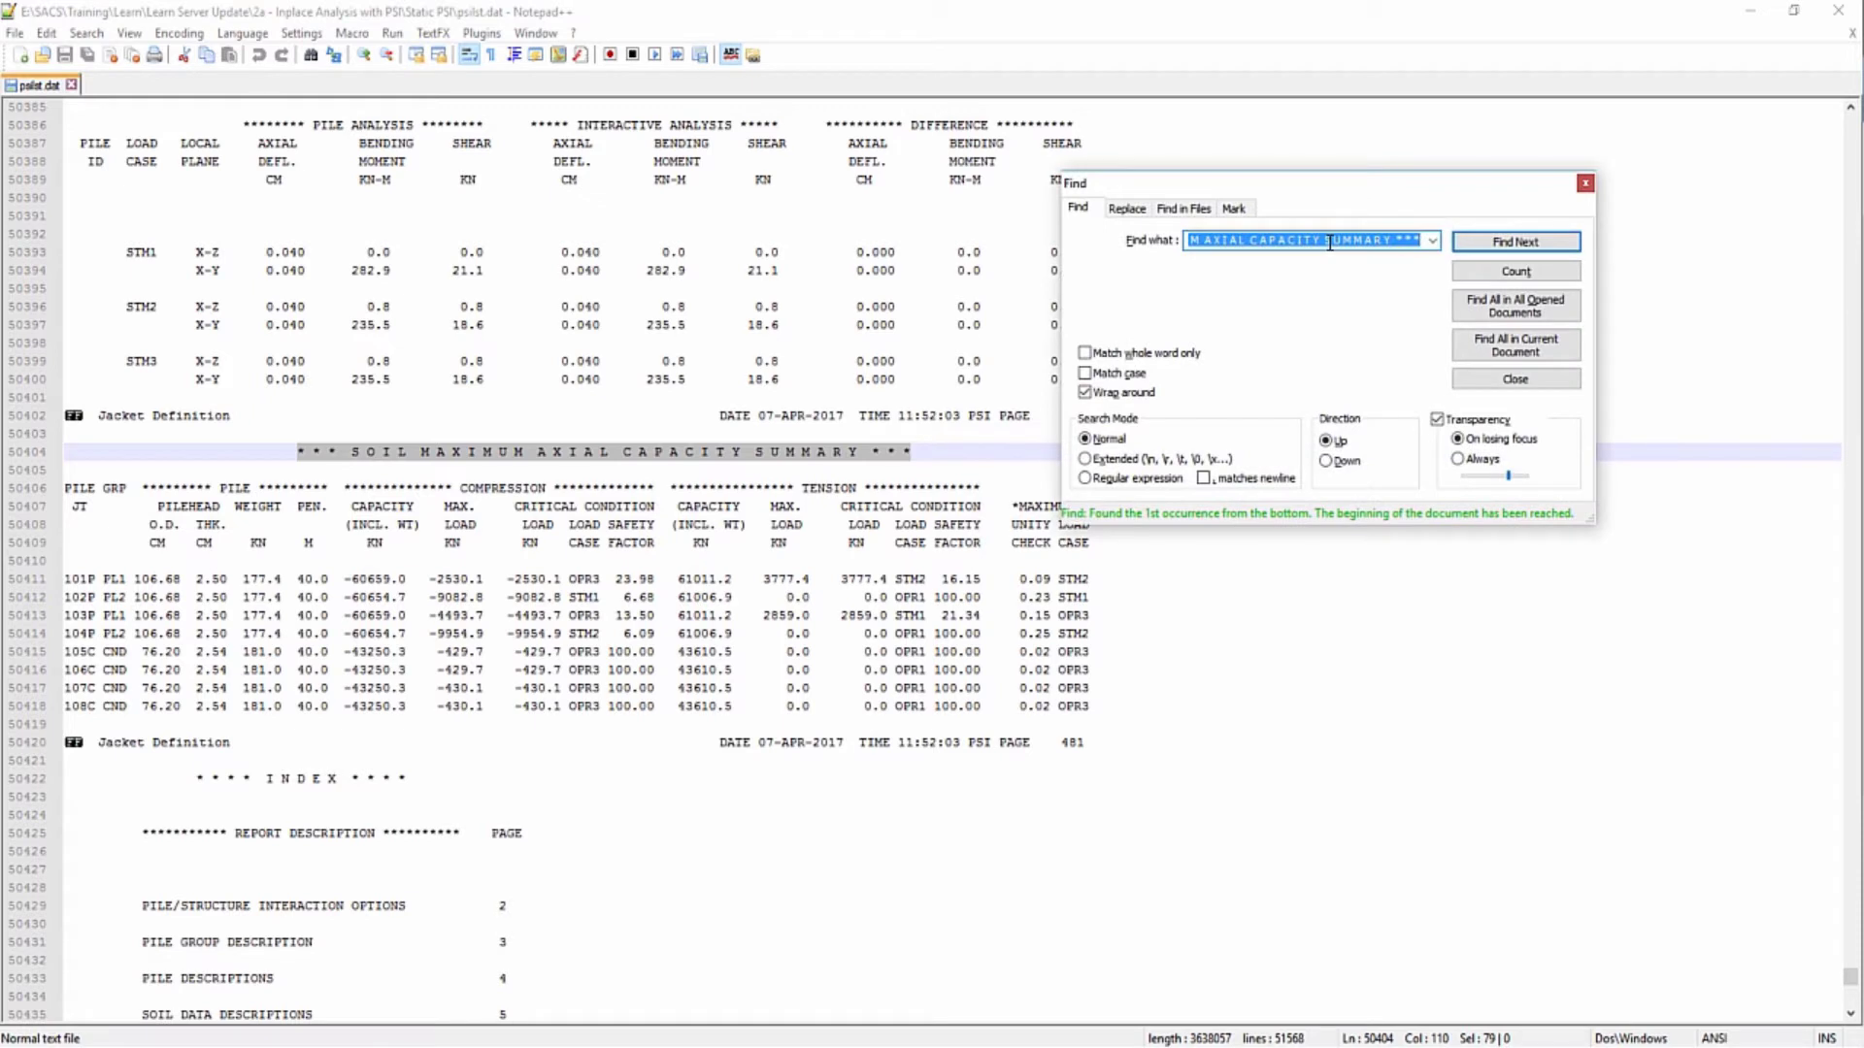
{"action": "type", "text": "* *  P I L E  G R O U P  S U M M A R Y  * *"}
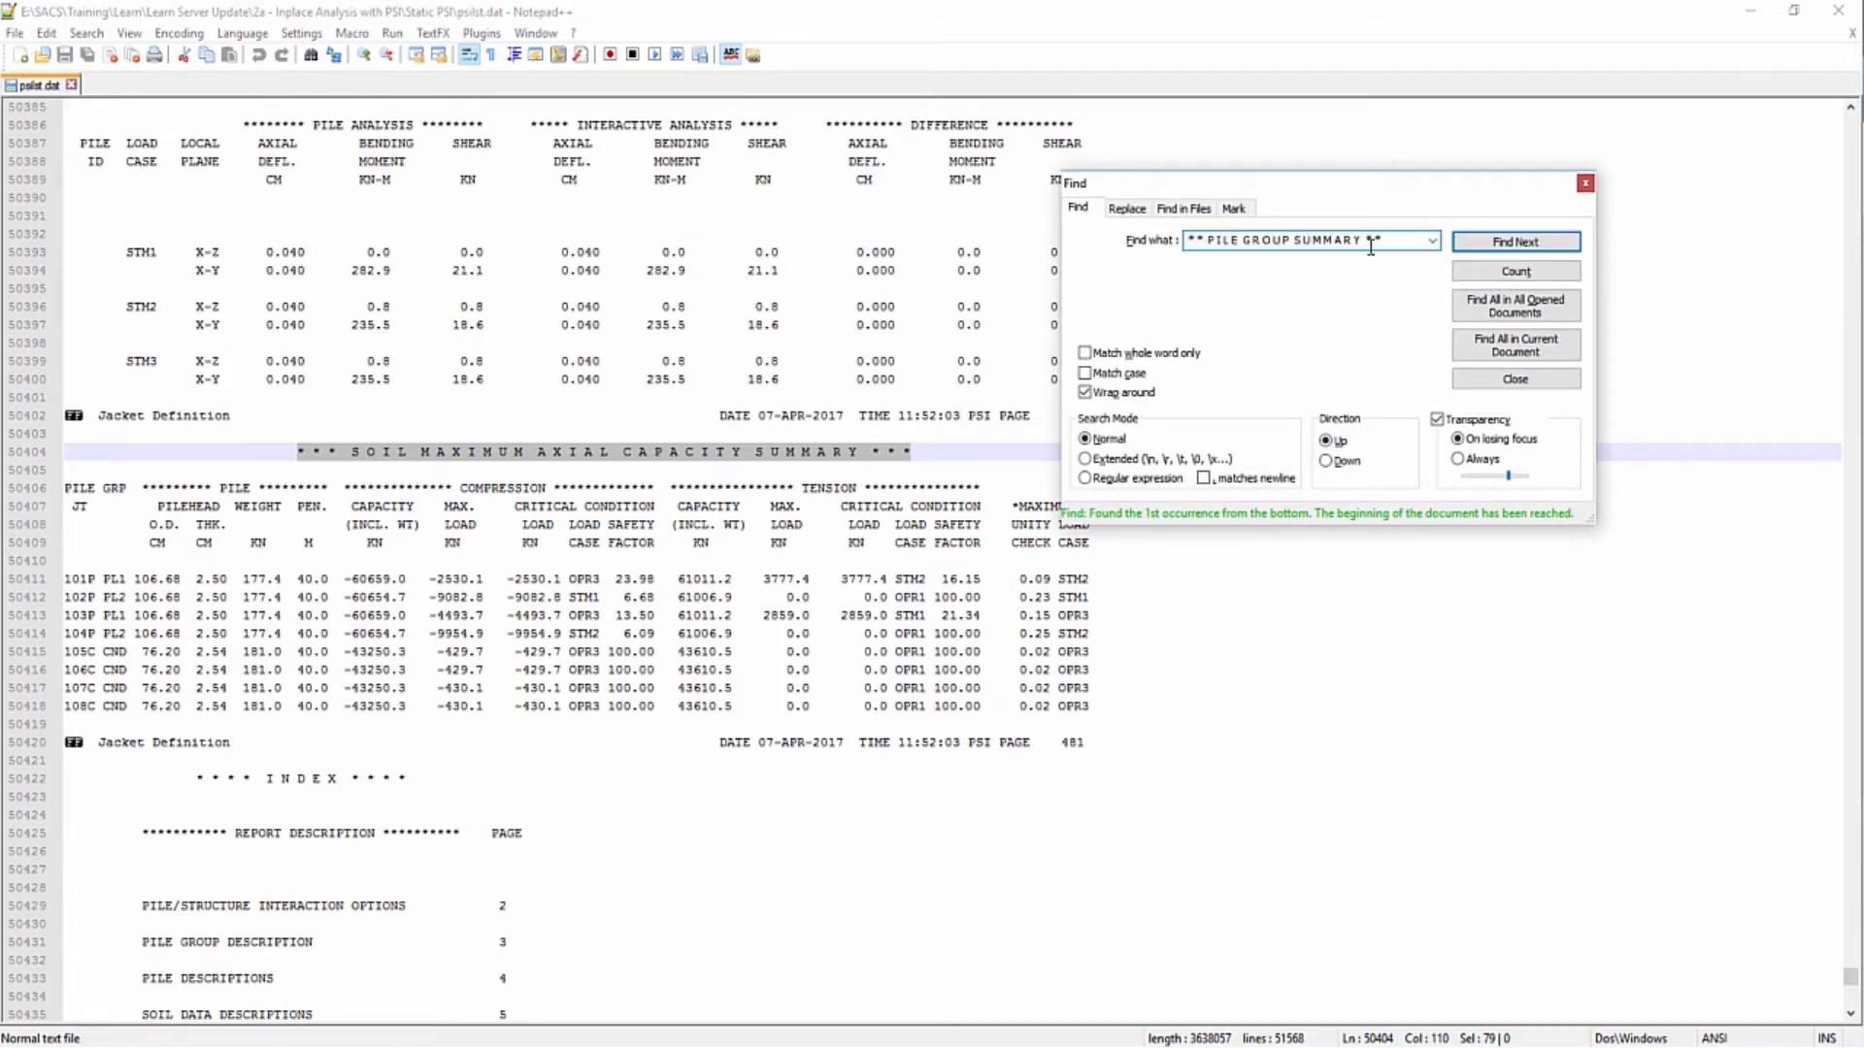
{"action": "left_click", "coordinate": [1499, 245]}
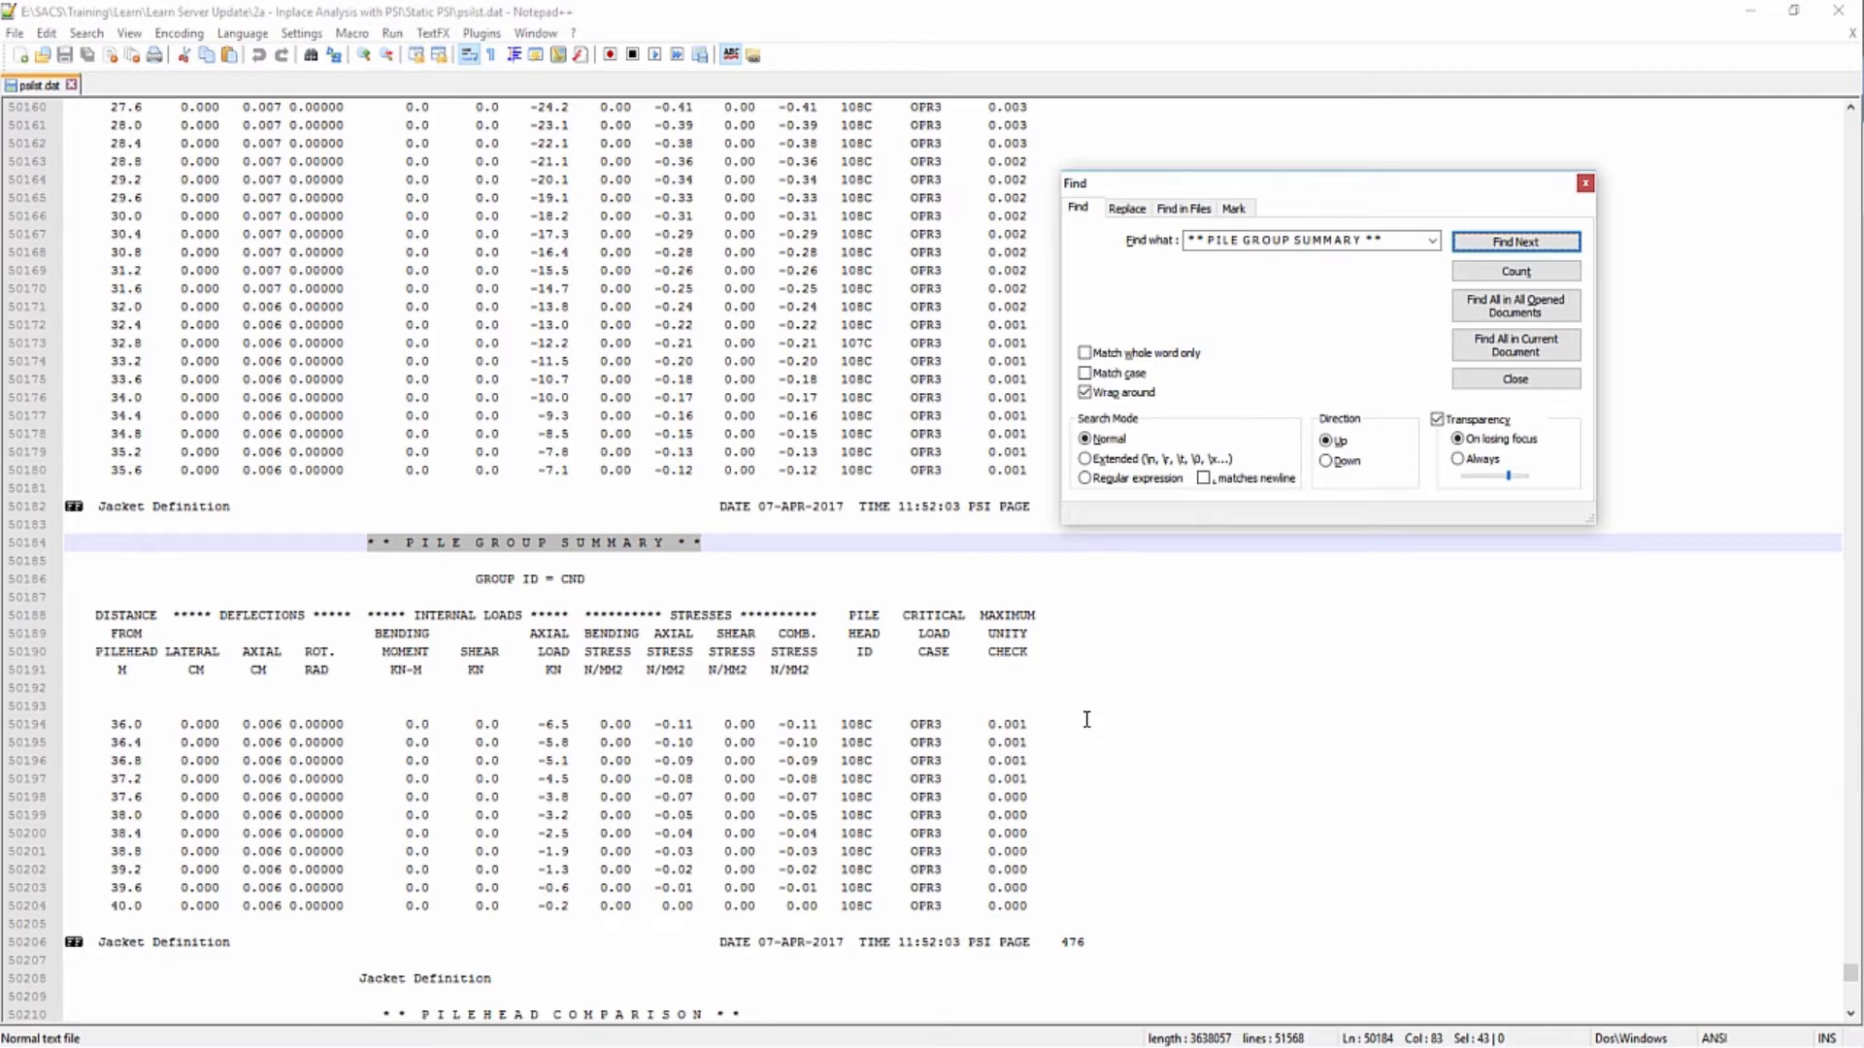
{"action": "scroll", "coordinate": [1086, 719], "scroll_direction": "up", "scroll_amount": 12}
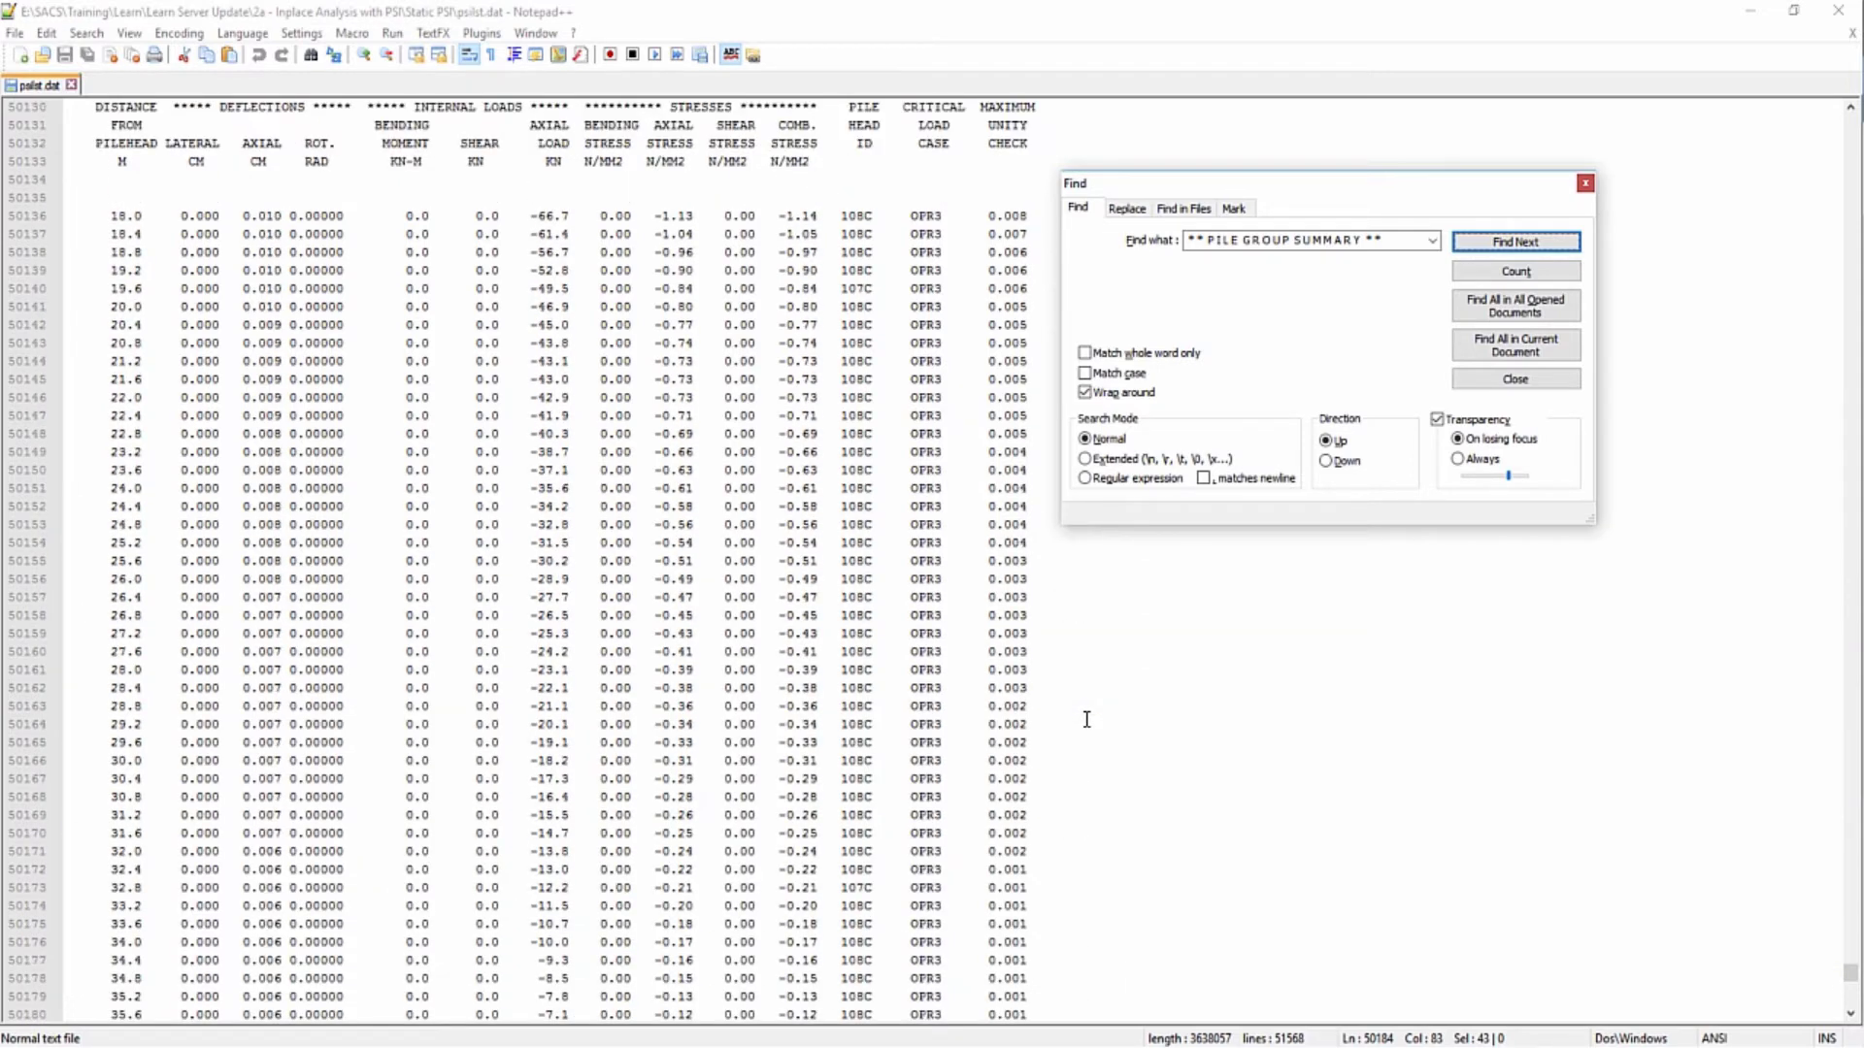
{"action": "scroll", "coordinate": [1086, 719], "scroll_direction": "up", "scroll_amount": 14}
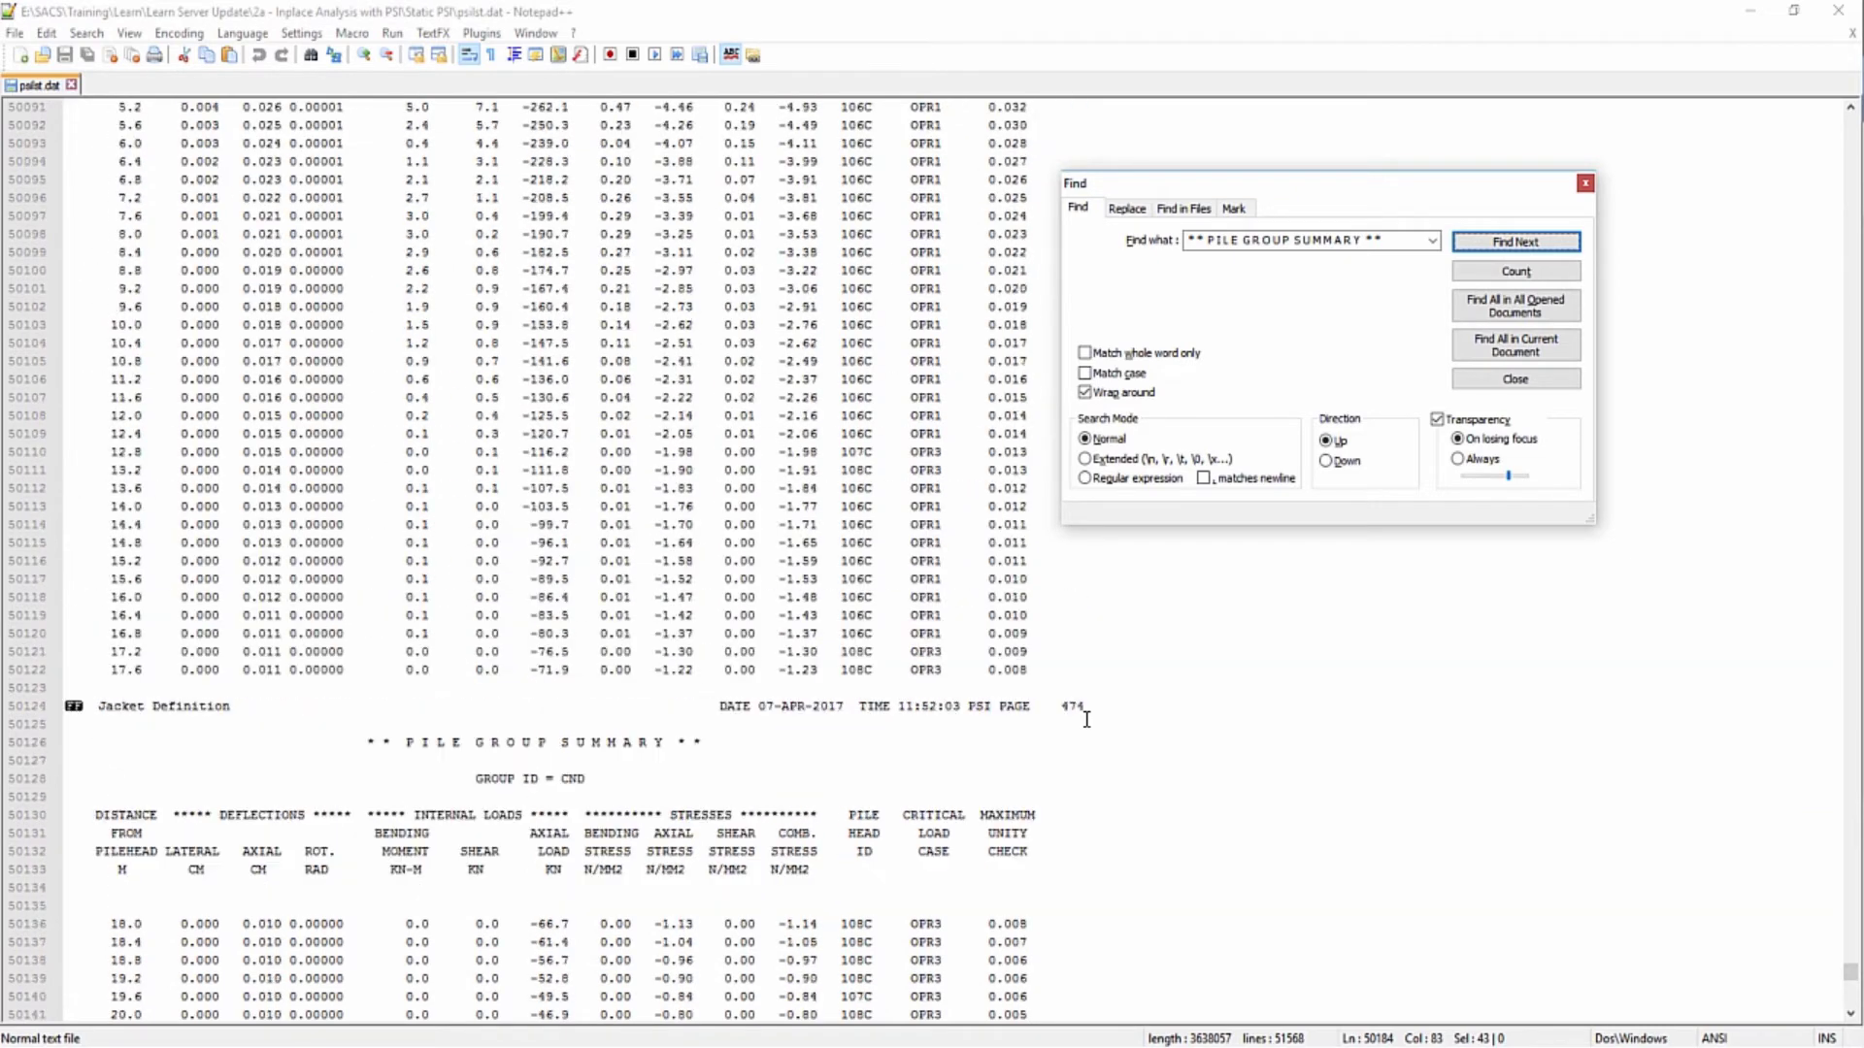
{"action": "scroll", "coordinate": [1086, 719], "scroll_direction": "up", "scroll_amount": 10}
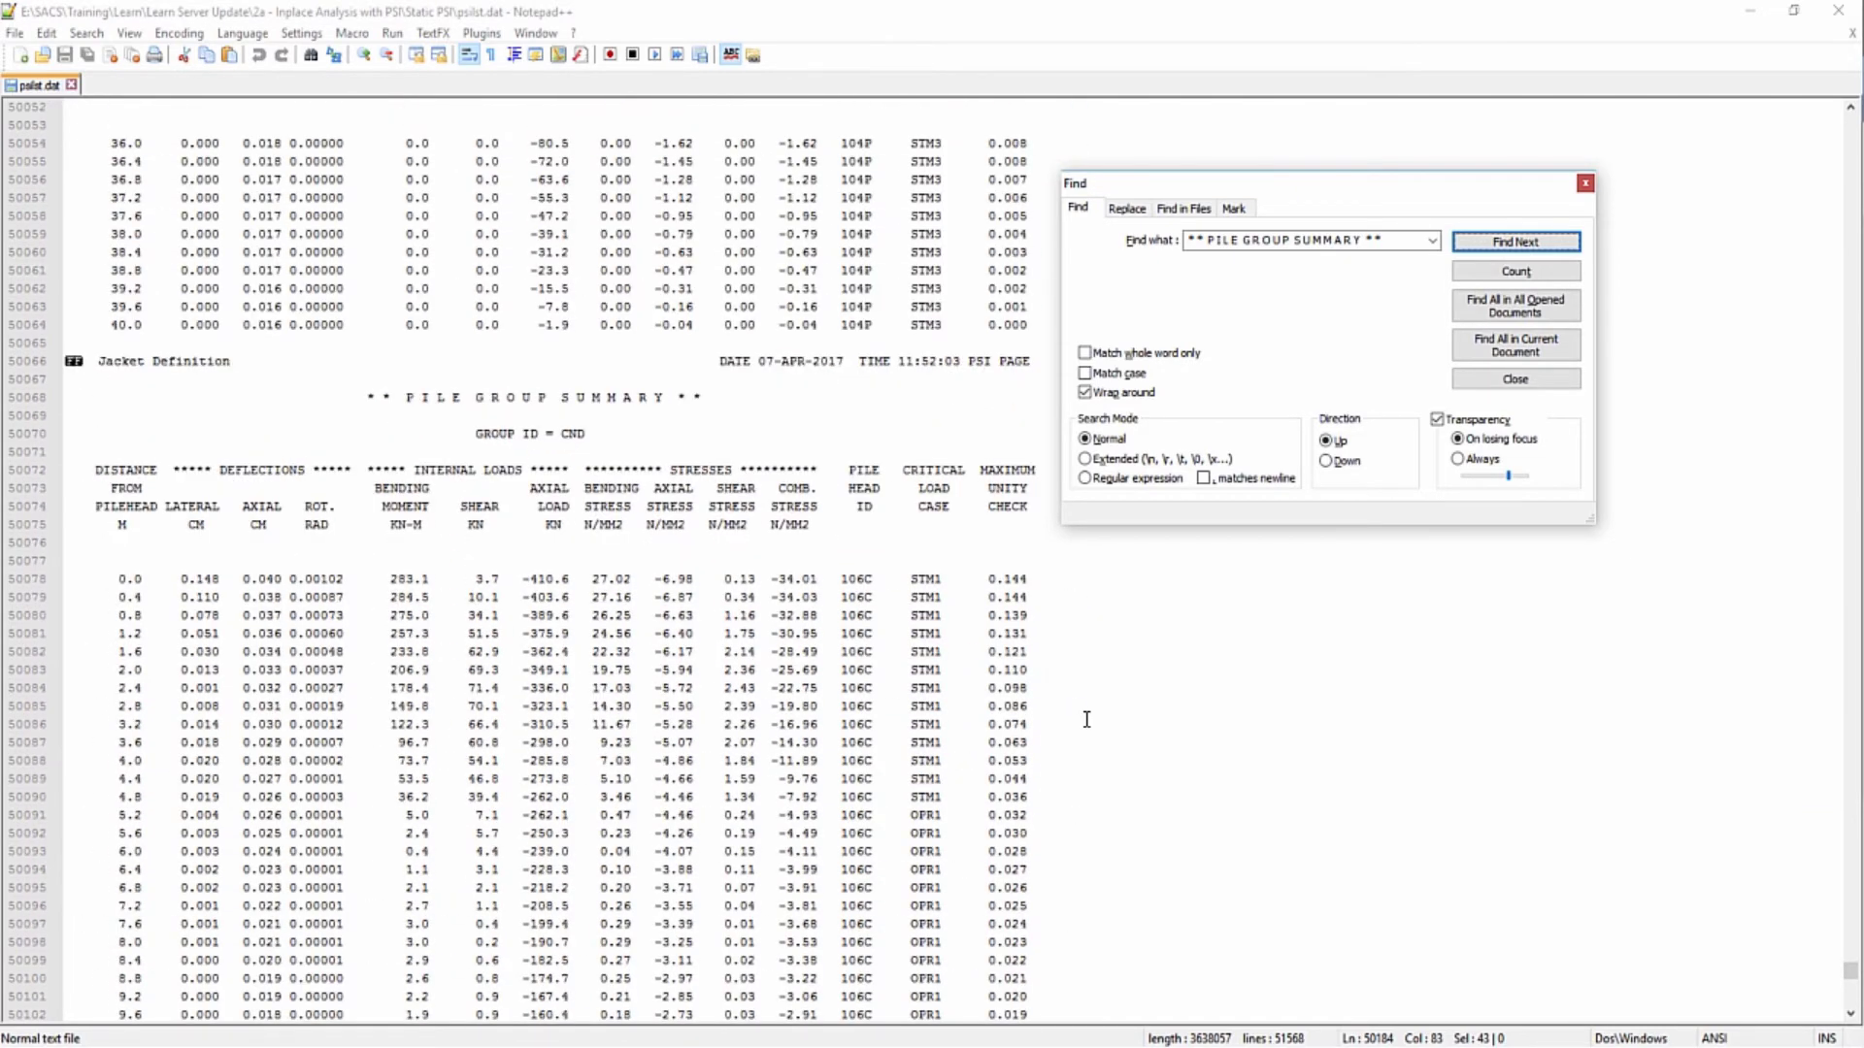
{"action": "scroll", "coordinate": [1086, 719], "scroll_direction": "up", "scroll_amount": 1}
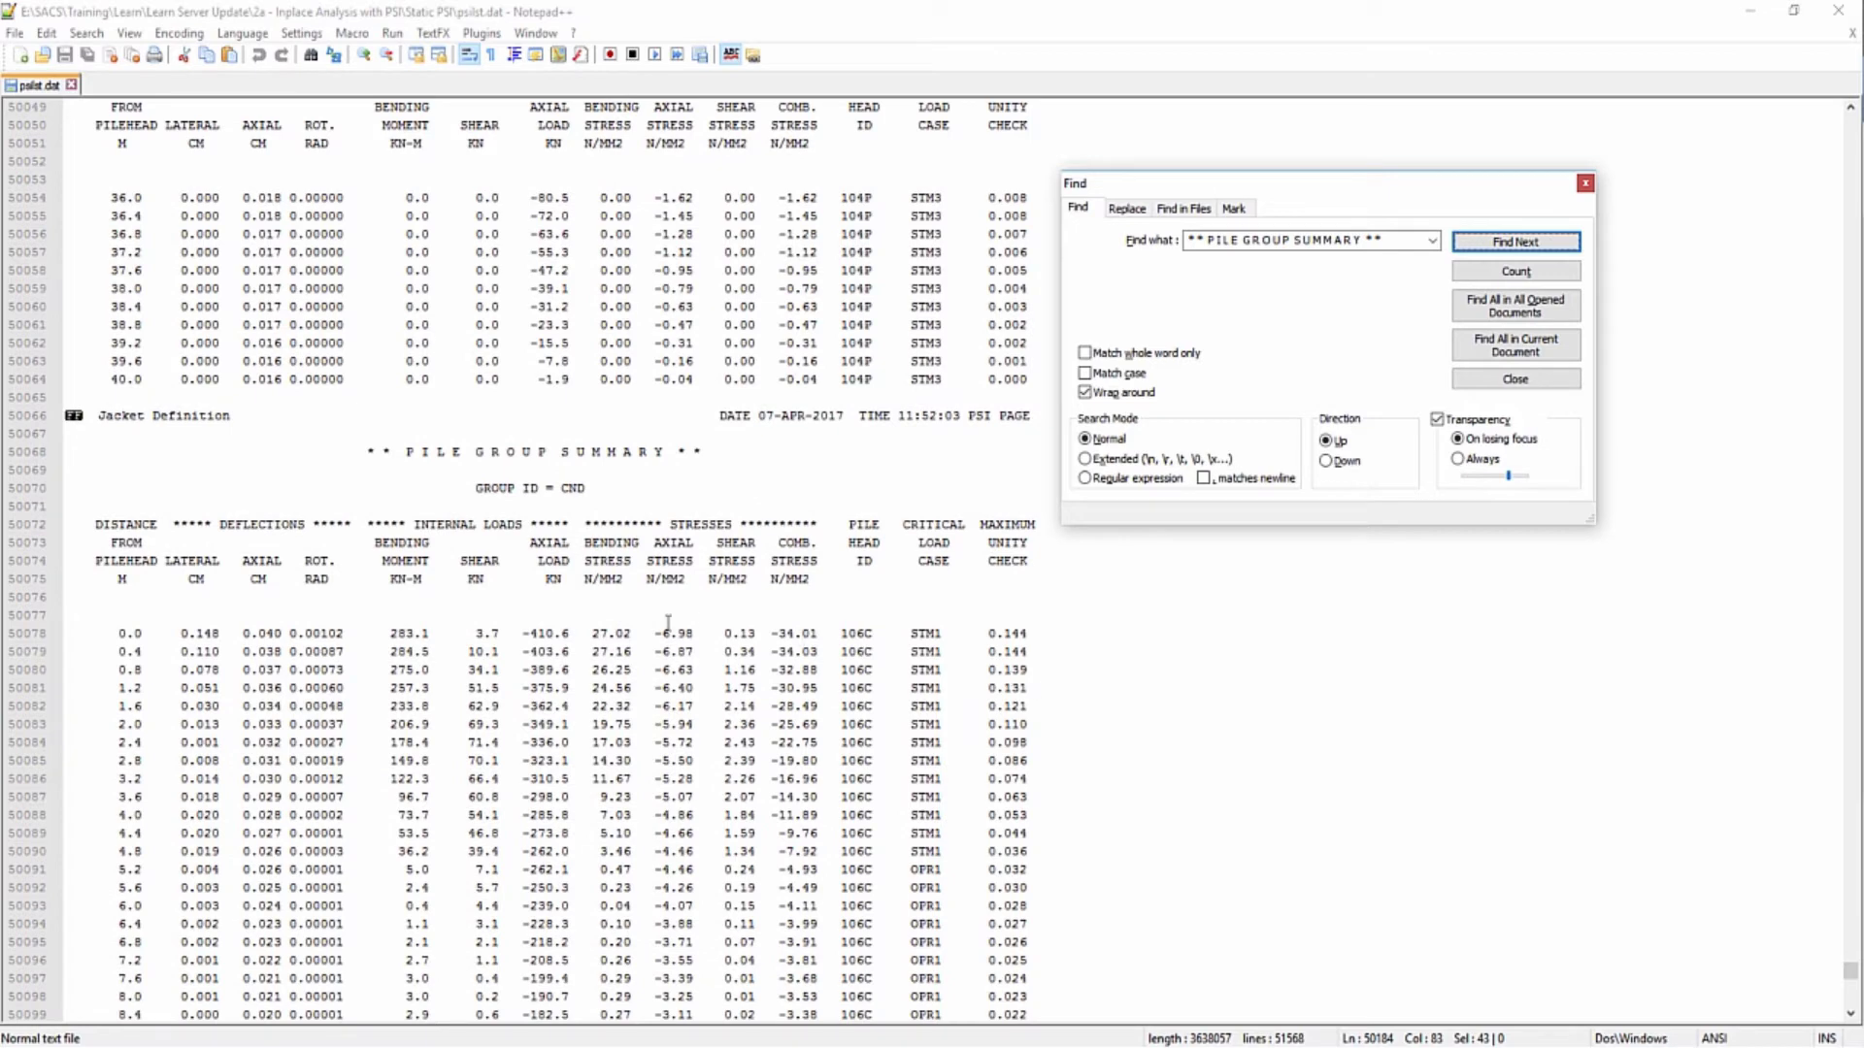
{"action": "scroll", "coordinate": [1140, 638], "scroll_direction": "up", "scroll_amount": 4}
{"action": "scroll", "coordinate": [1091, 687], "scroll_direction": "up", "scroll_amount": 4}
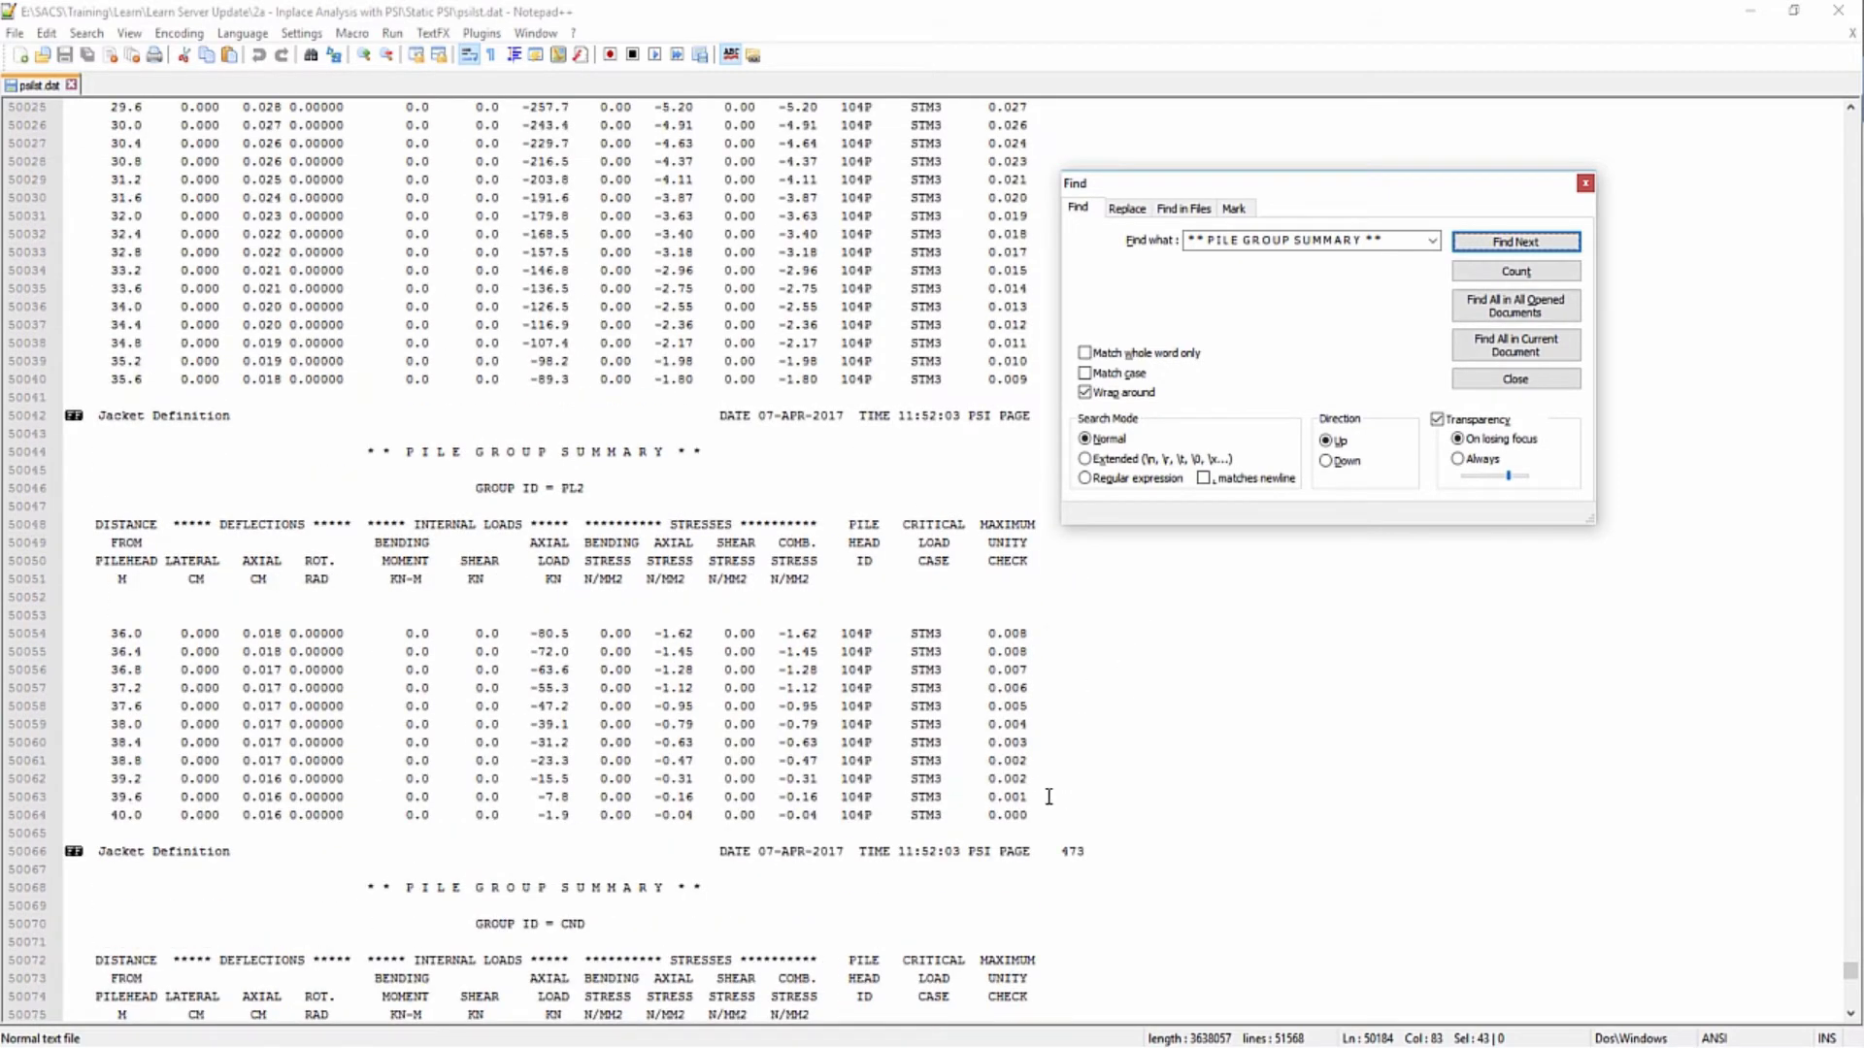
{"action": "scroll", "coordinate": [1062, 791], "scroll_direction": "up", "scroll_amount": 19}
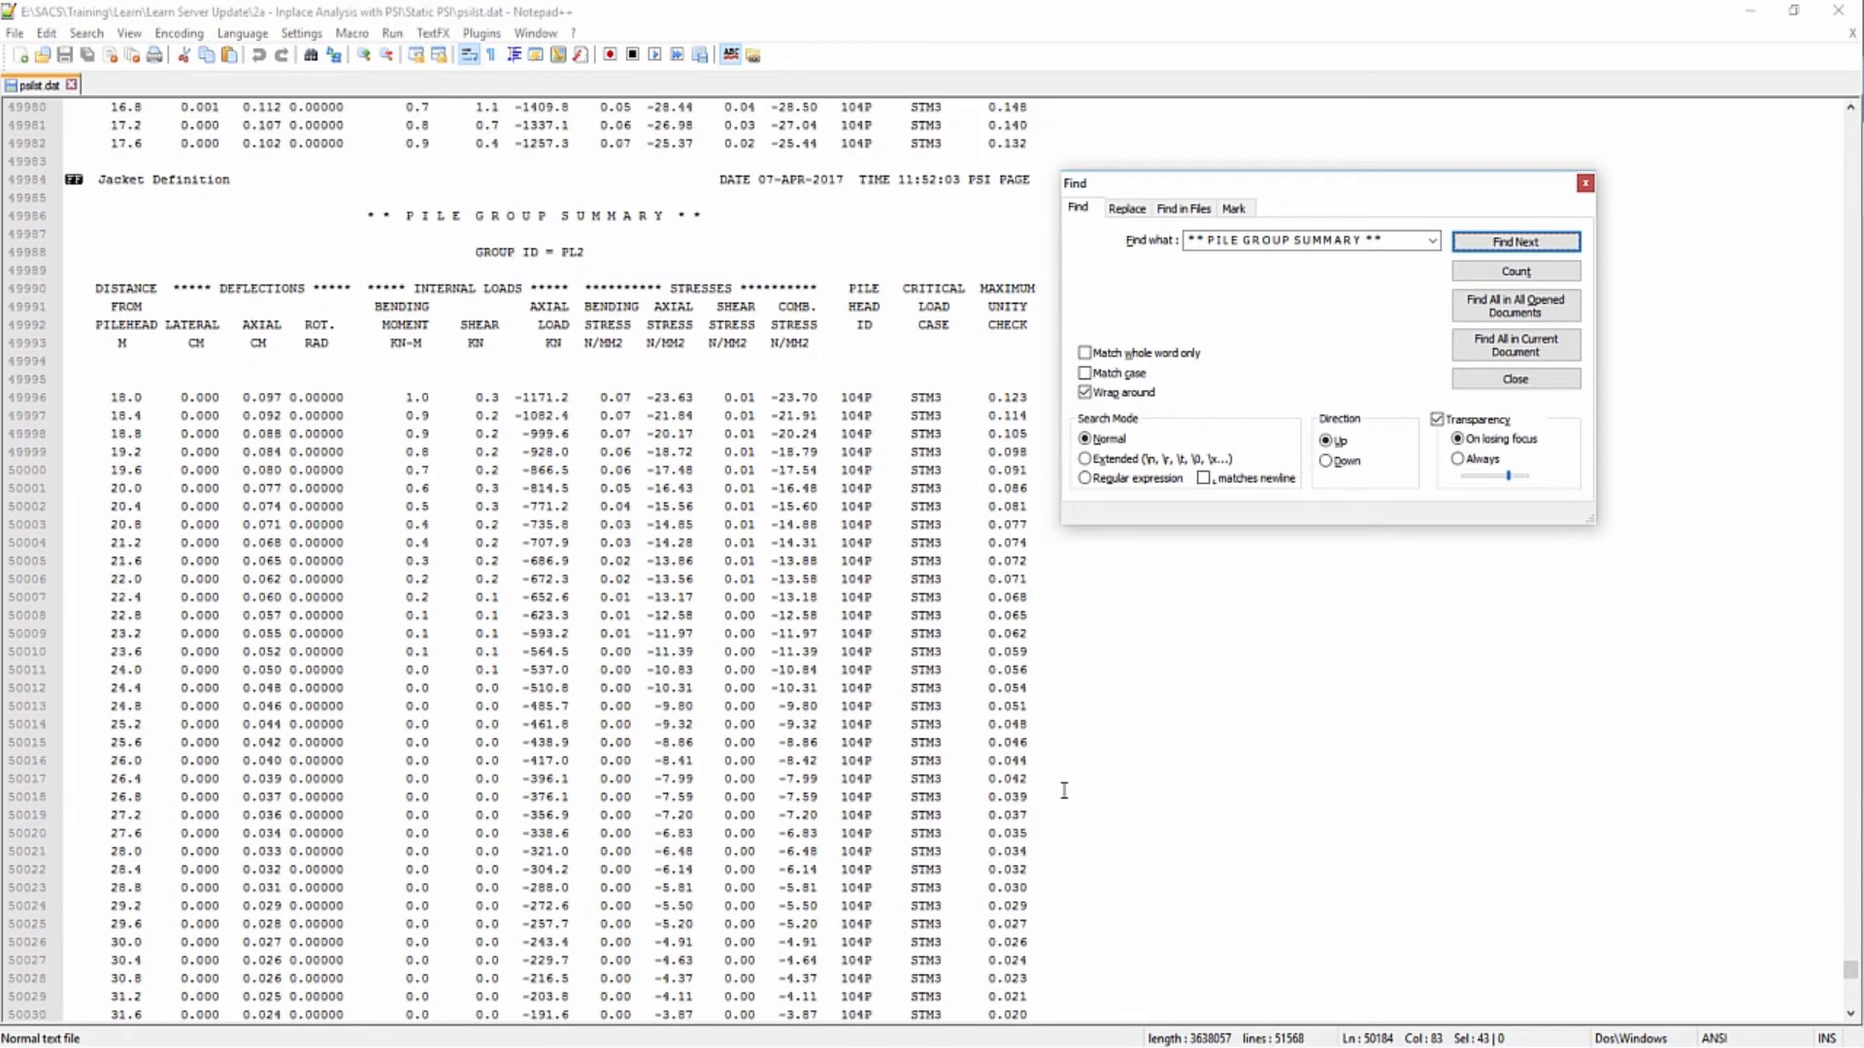
{"action": "scroll", "coordinate": [1065, 791], "scroll_direction": "up", "scroll_amount": 20}
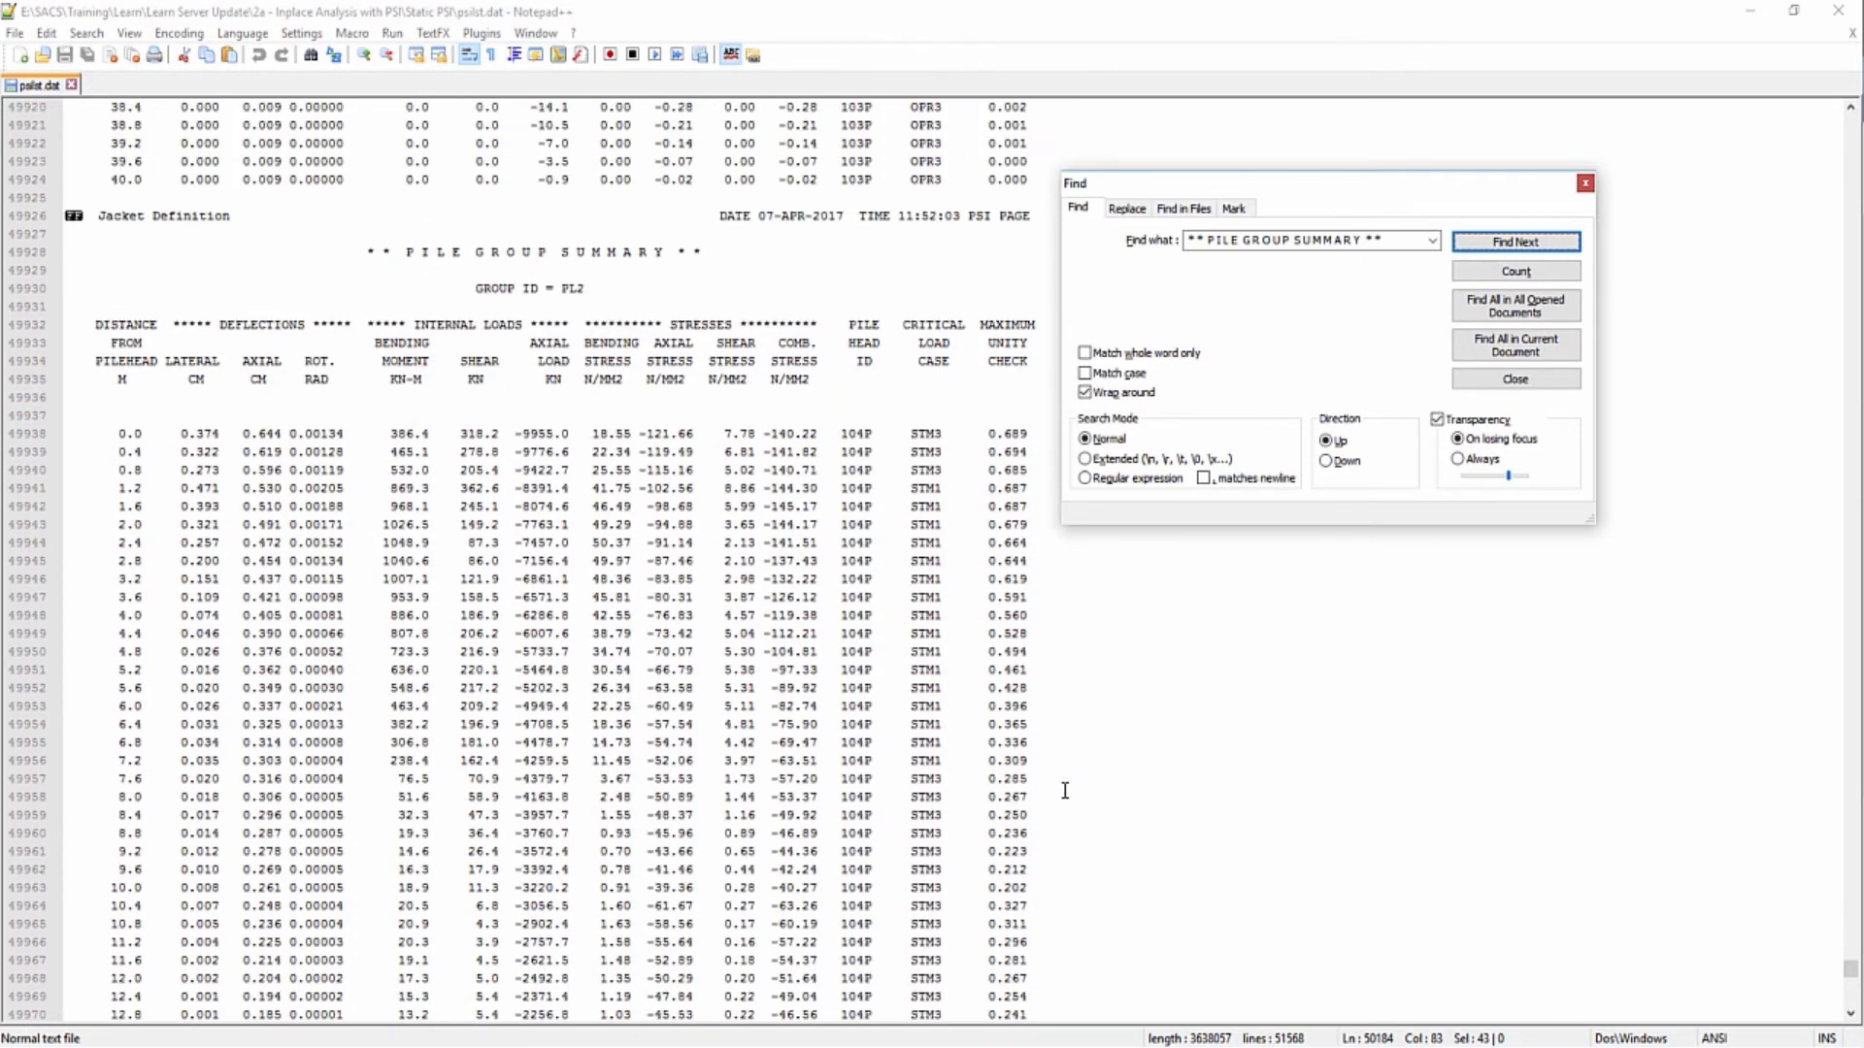
{"action": "scroll", "coordinate": [1064, 791], "scroll_direction": "up", "scroll_amount": 1}
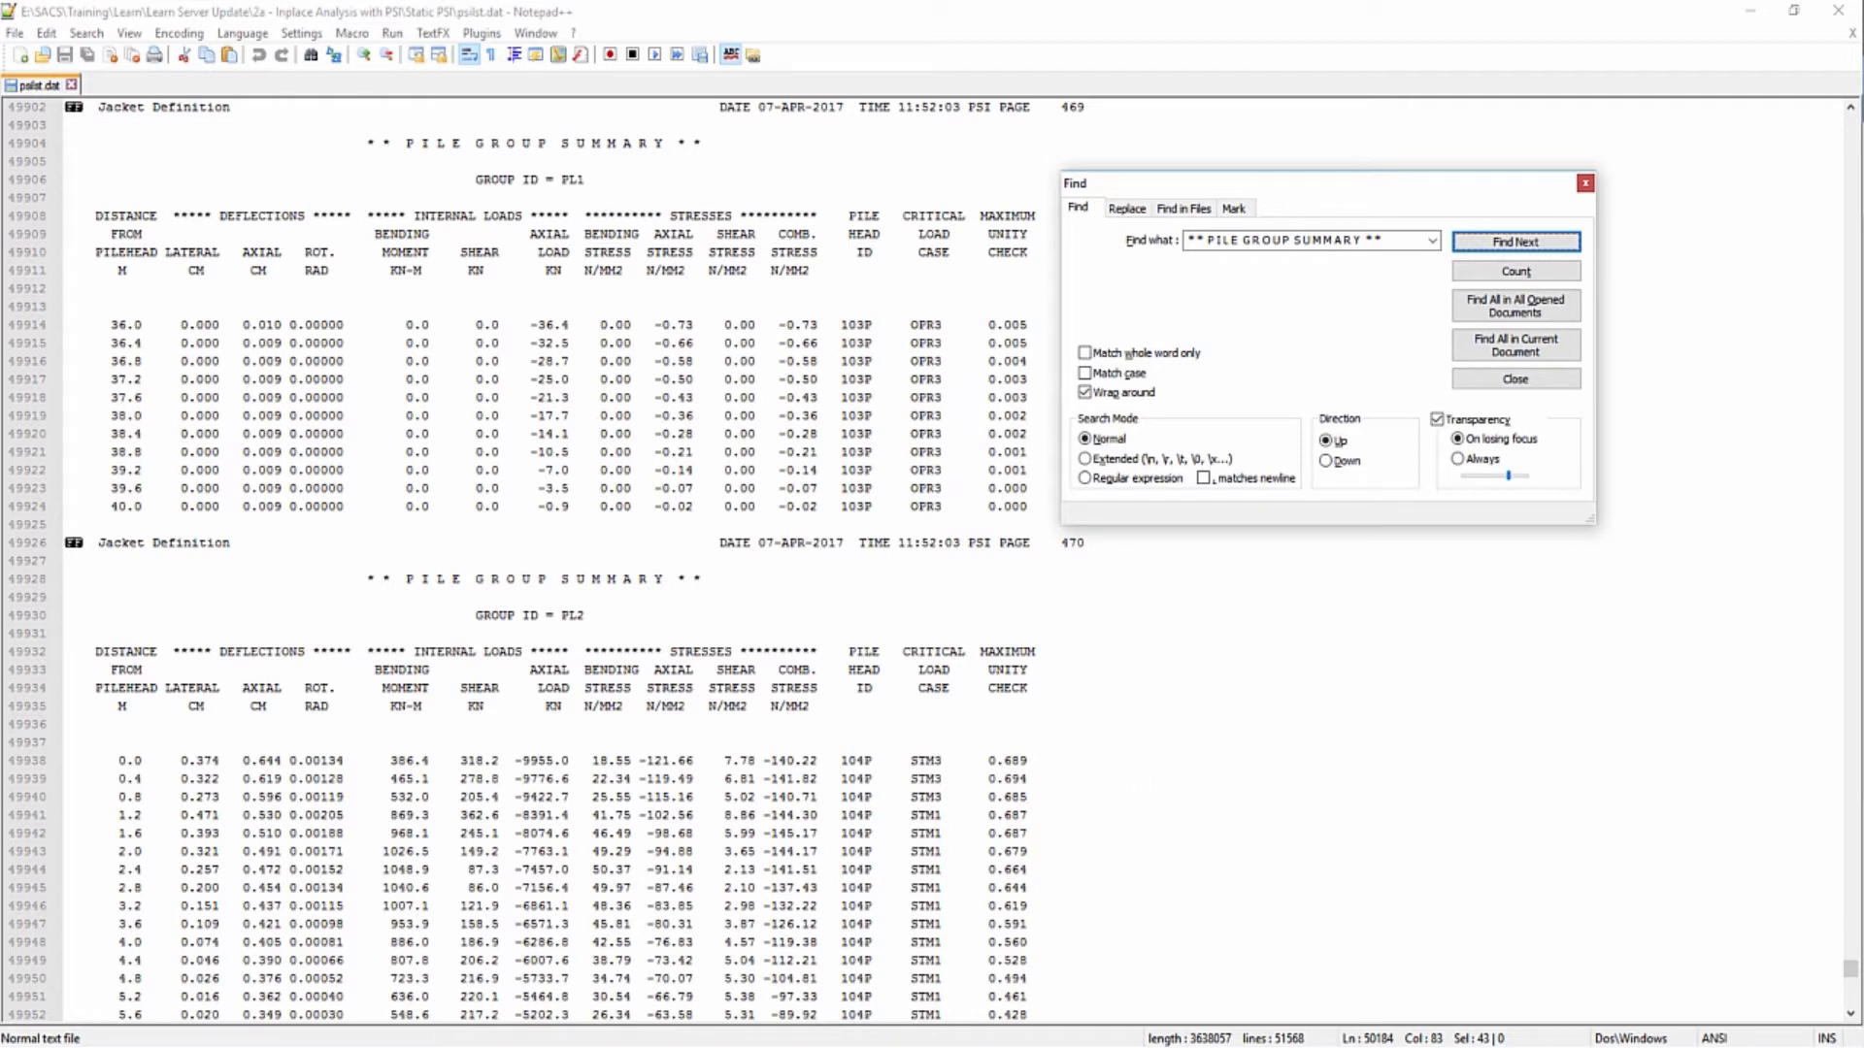
- Open psincf.dat in Chartvue and maximize the window and its AXIAL T-Z DATA chart
{"action": "left_click", "coordinate": [828, 1044]}
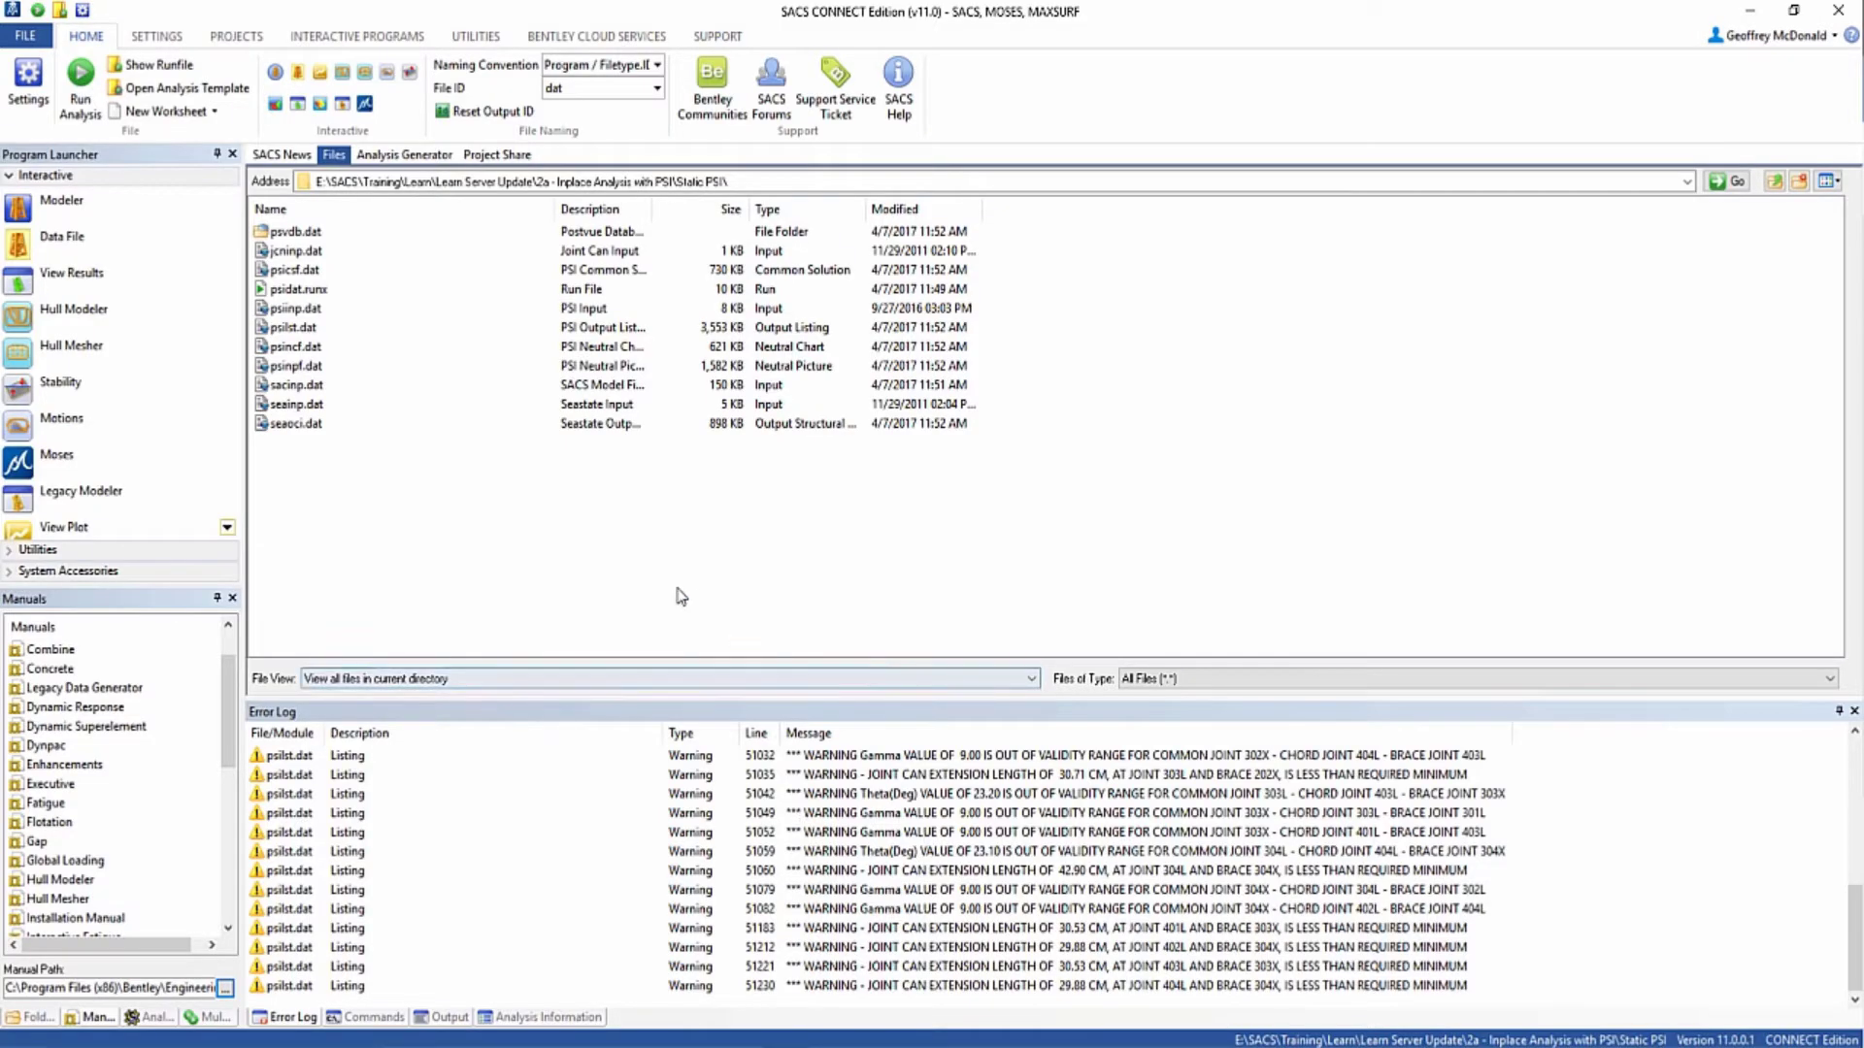
{"action": "double_click", "coordinate": [284, 352]}
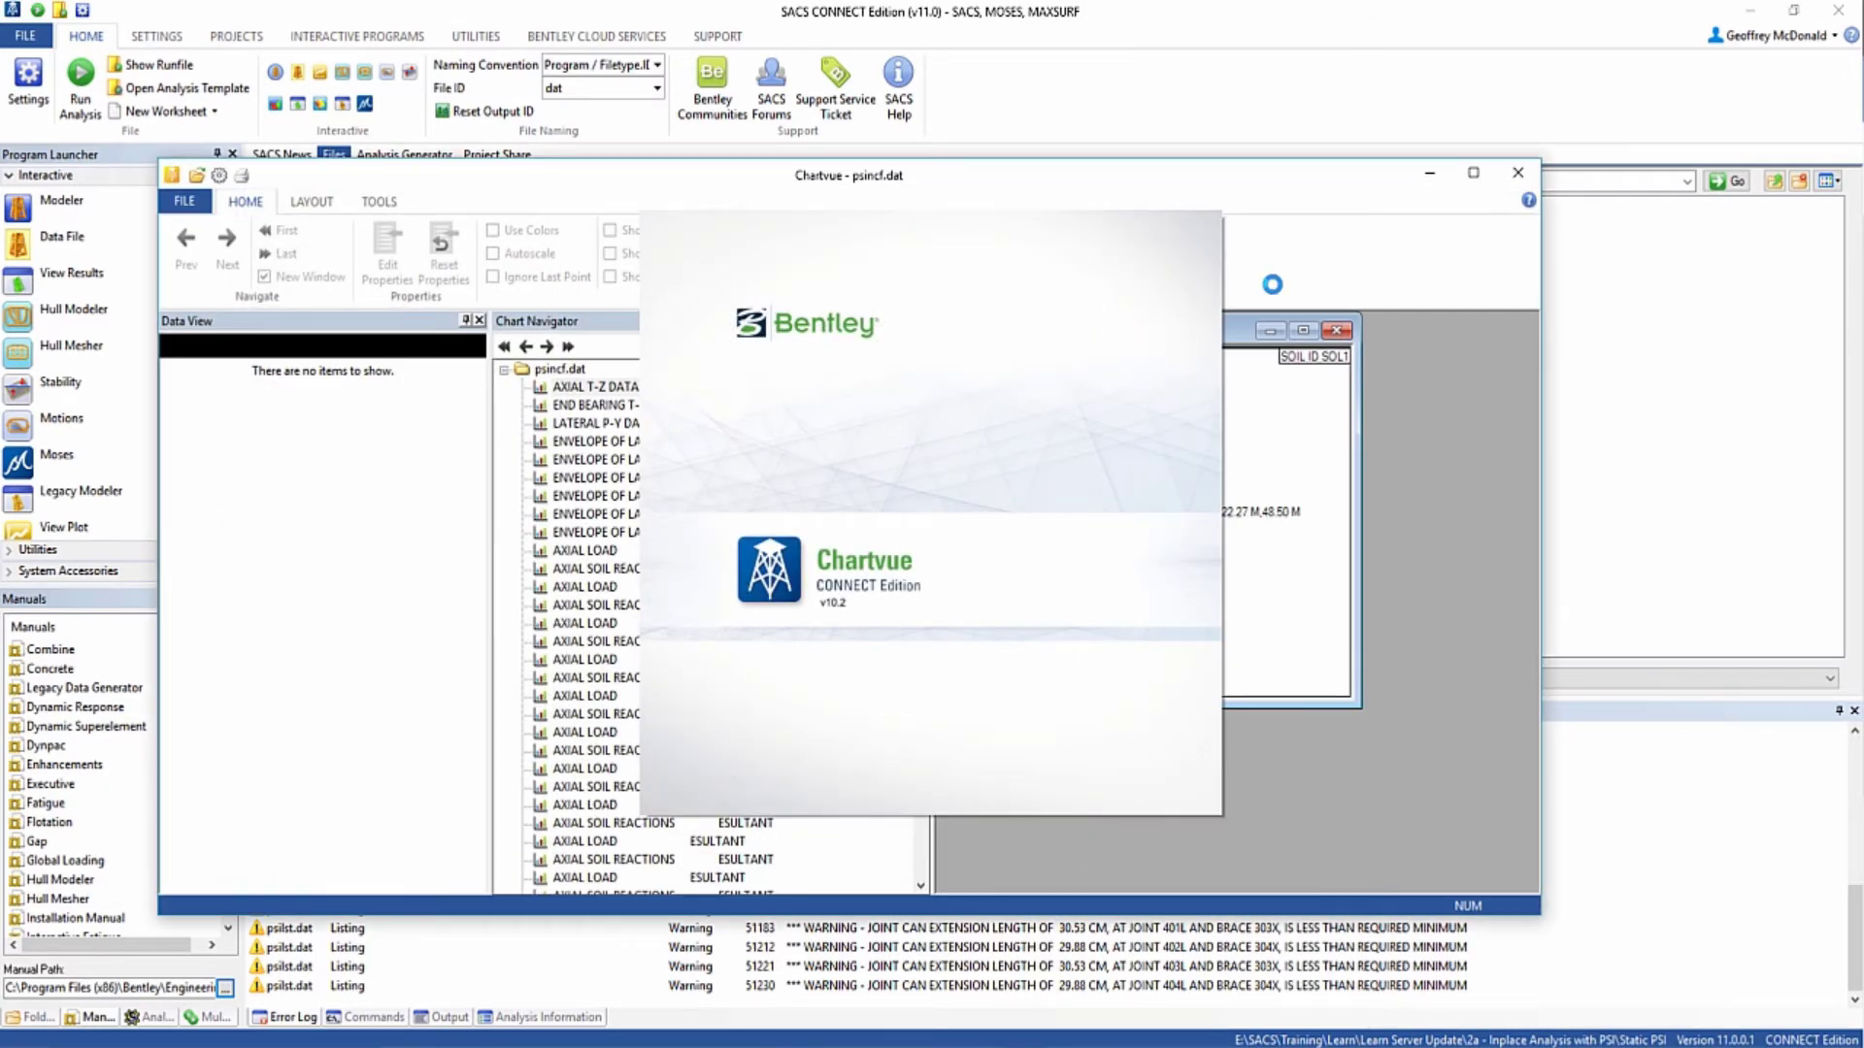
{"action": "left_click", "coordinate": [1468, 178]}
{"action": "left_click", "coordinate": [1157, 173]}
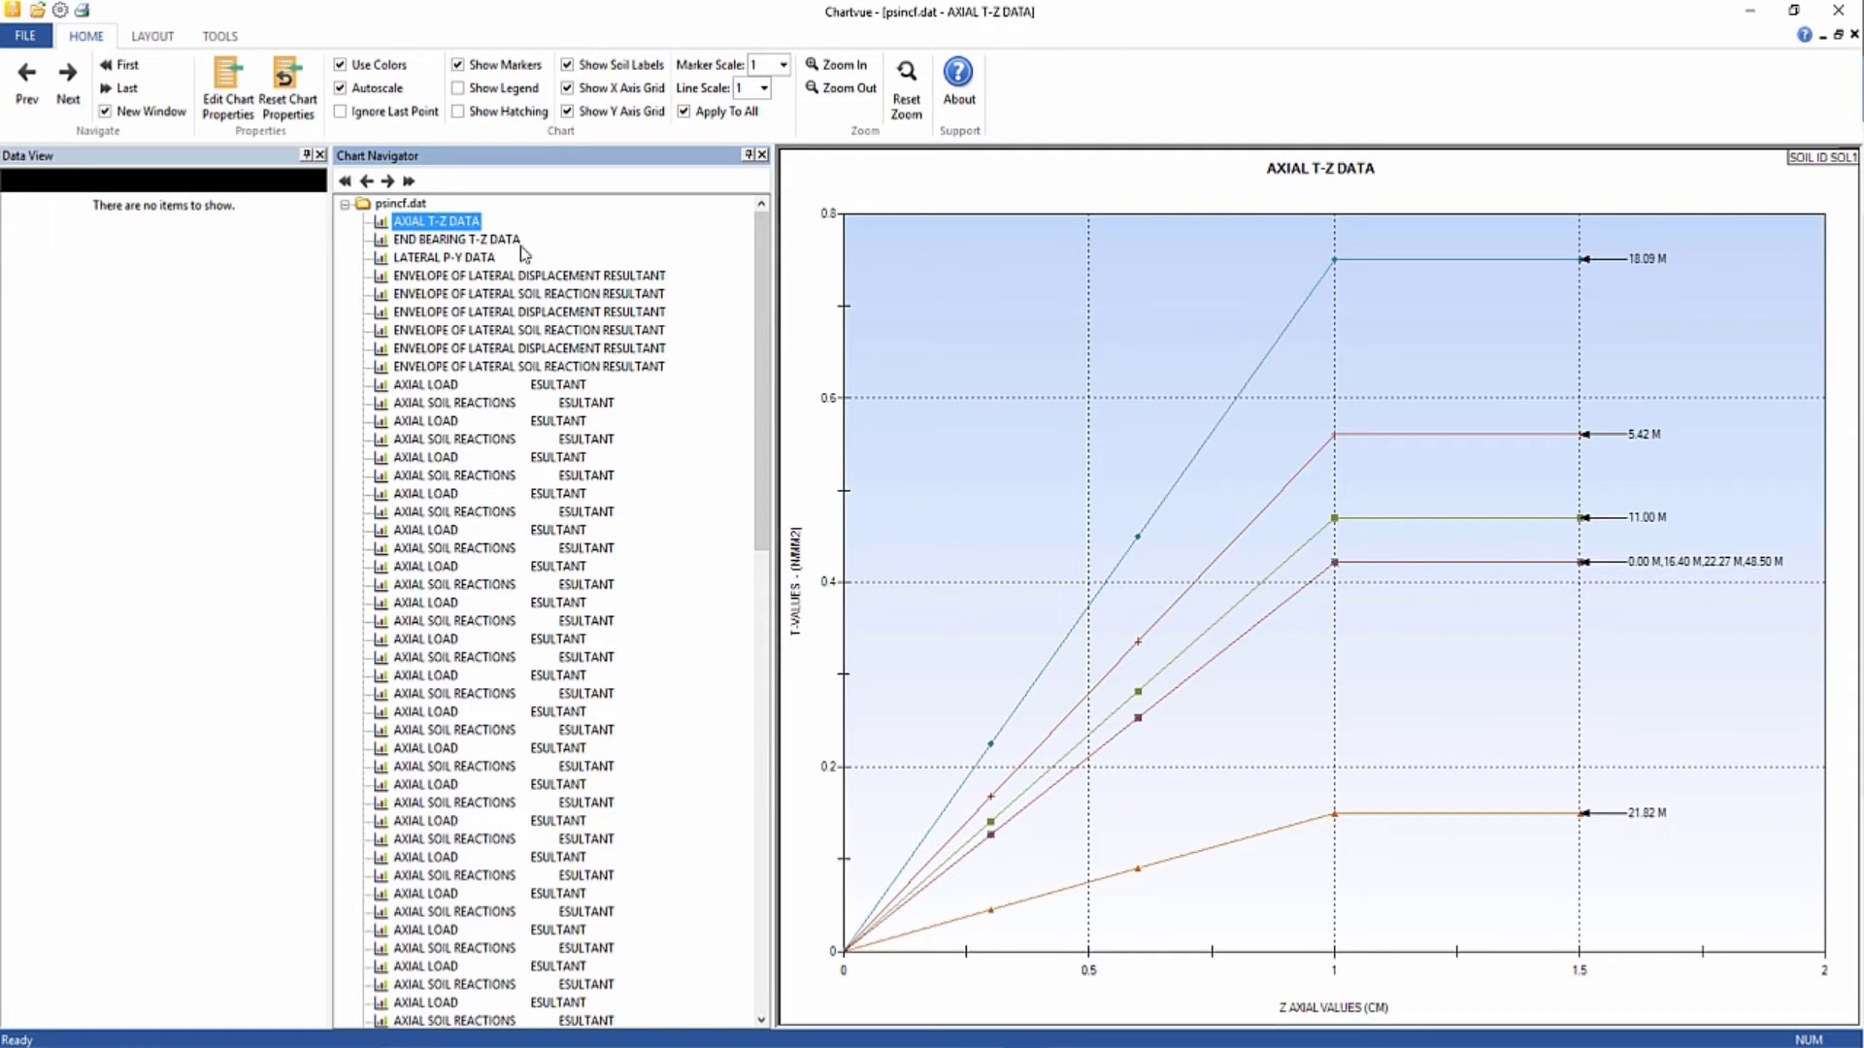
- View the END BEARING T-Z and LATERAL P-Y charts, then PL1's lateral displacement envelope
{"action": "left_click", "coordinate": [462, 239]}
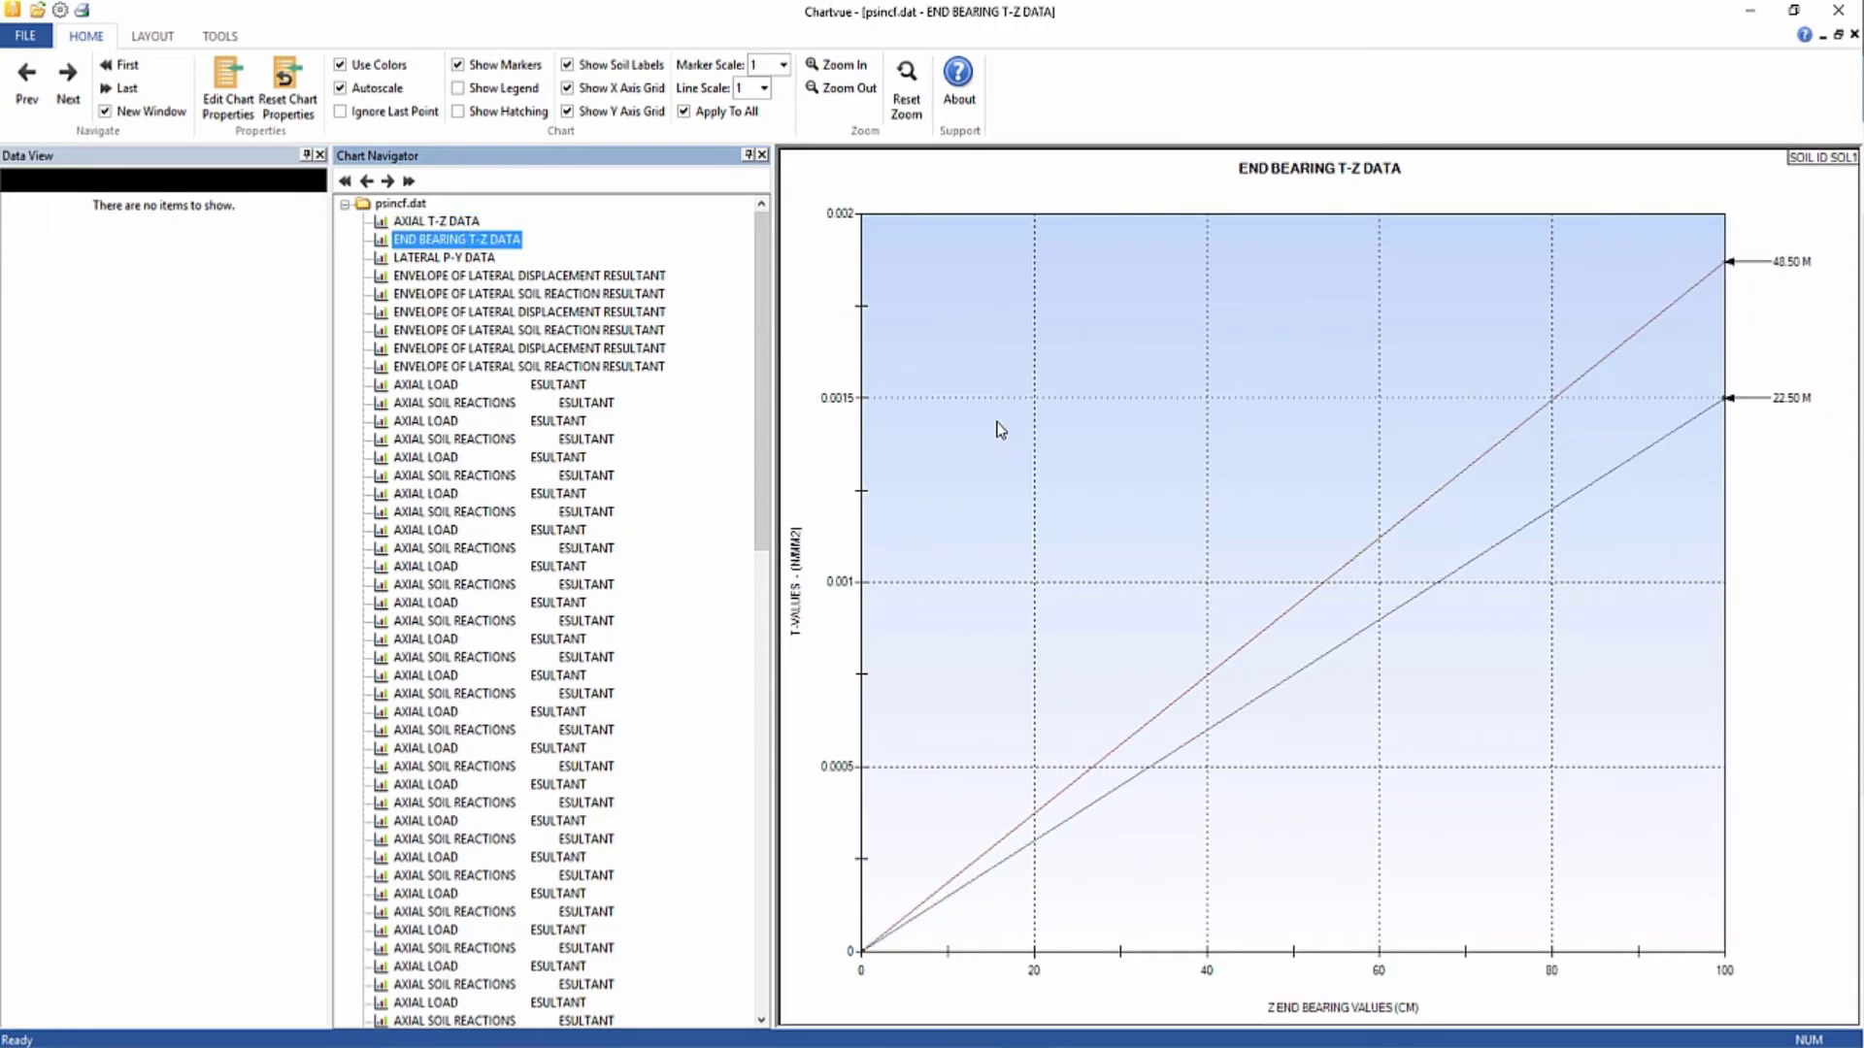
{"action": "left_click", "coordinate": [447, 258]}
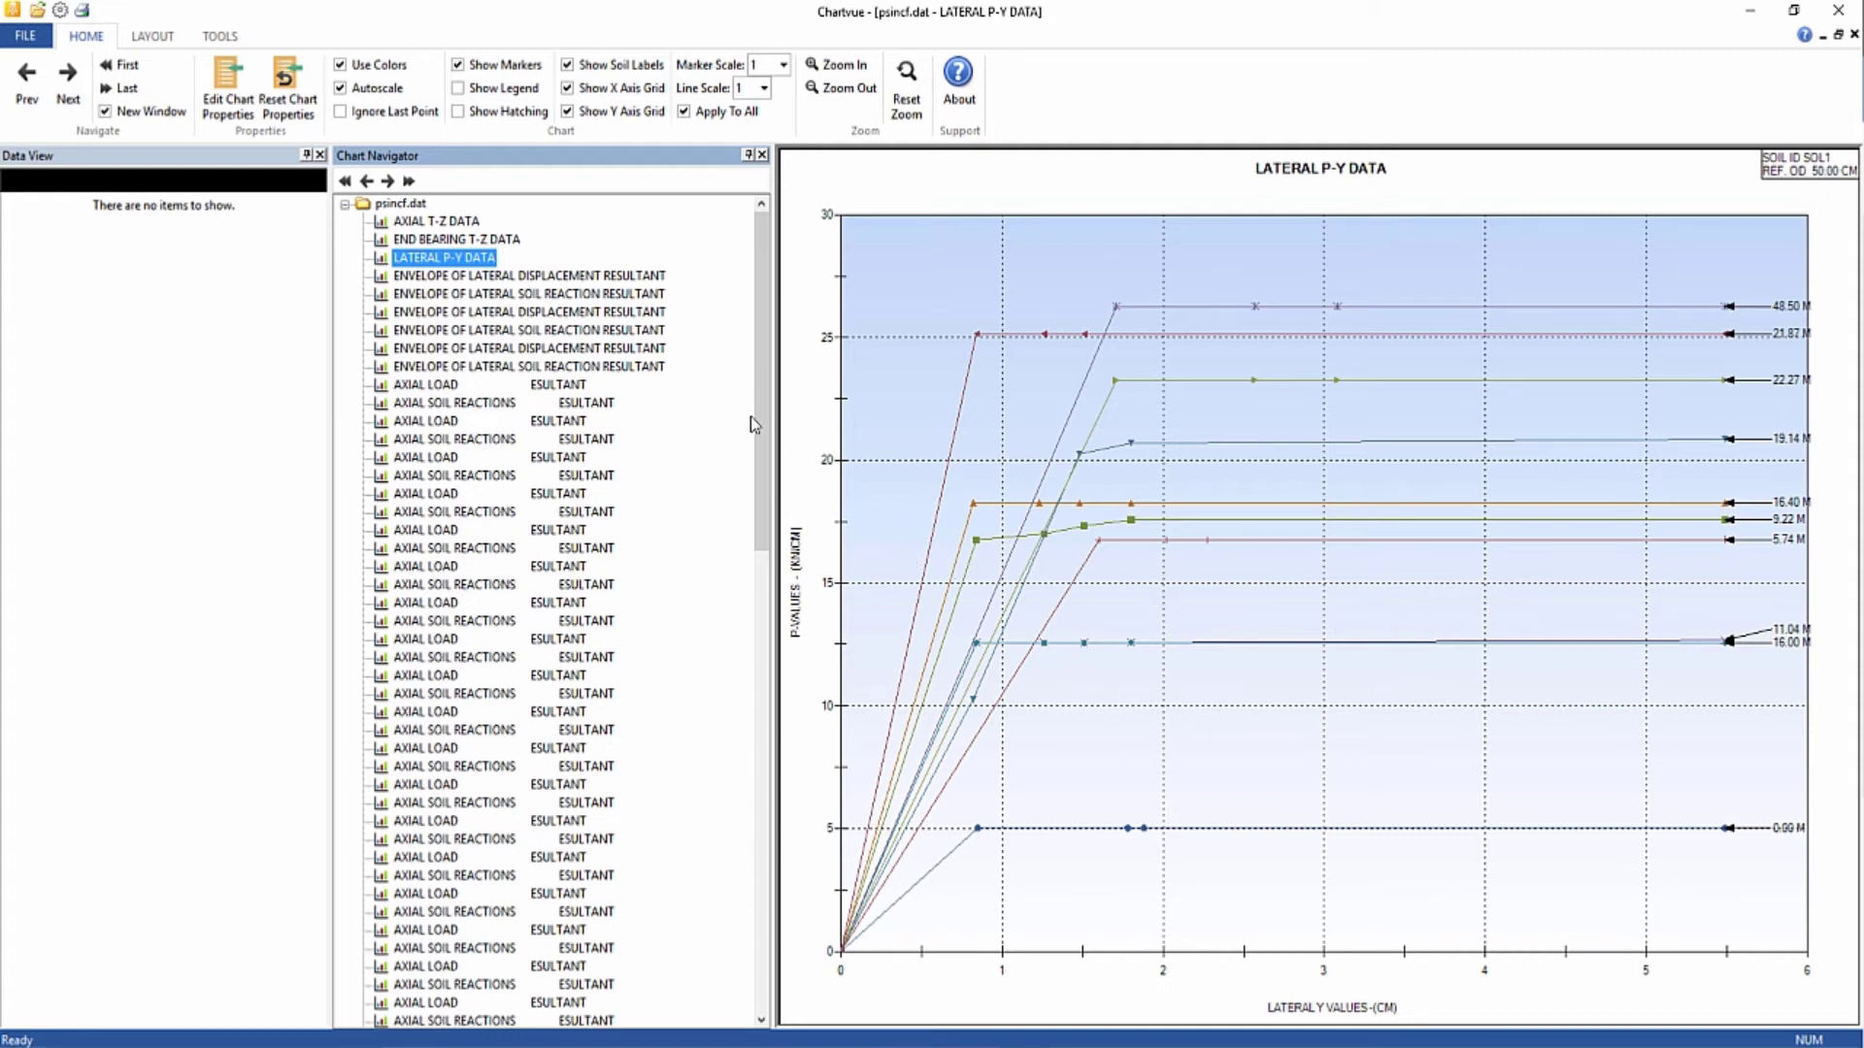
{"action": "left_click", "coordinate": [636, 277]}
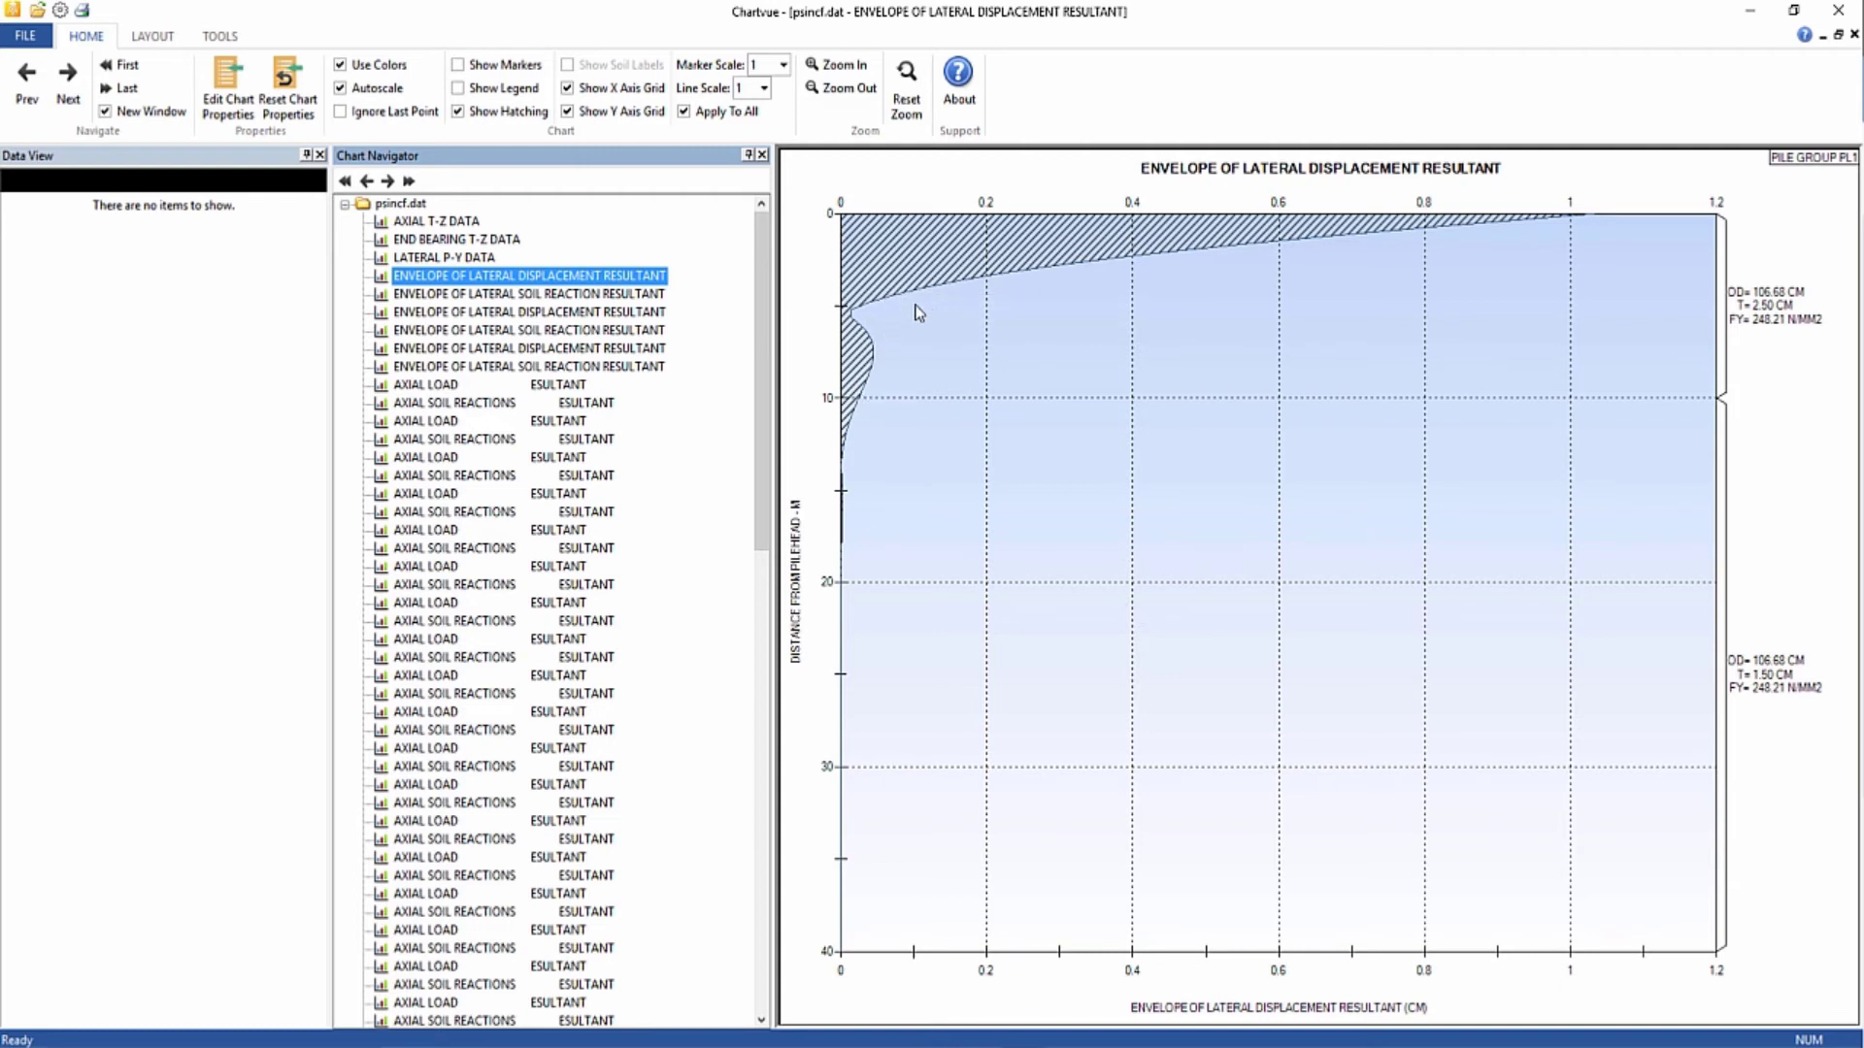
- Read displacement curve values, view the lateral soil reaction envelope, then 101P's OPR1 axial load chart
{"action": "mouse_move", "coordinate": [872, 311]}
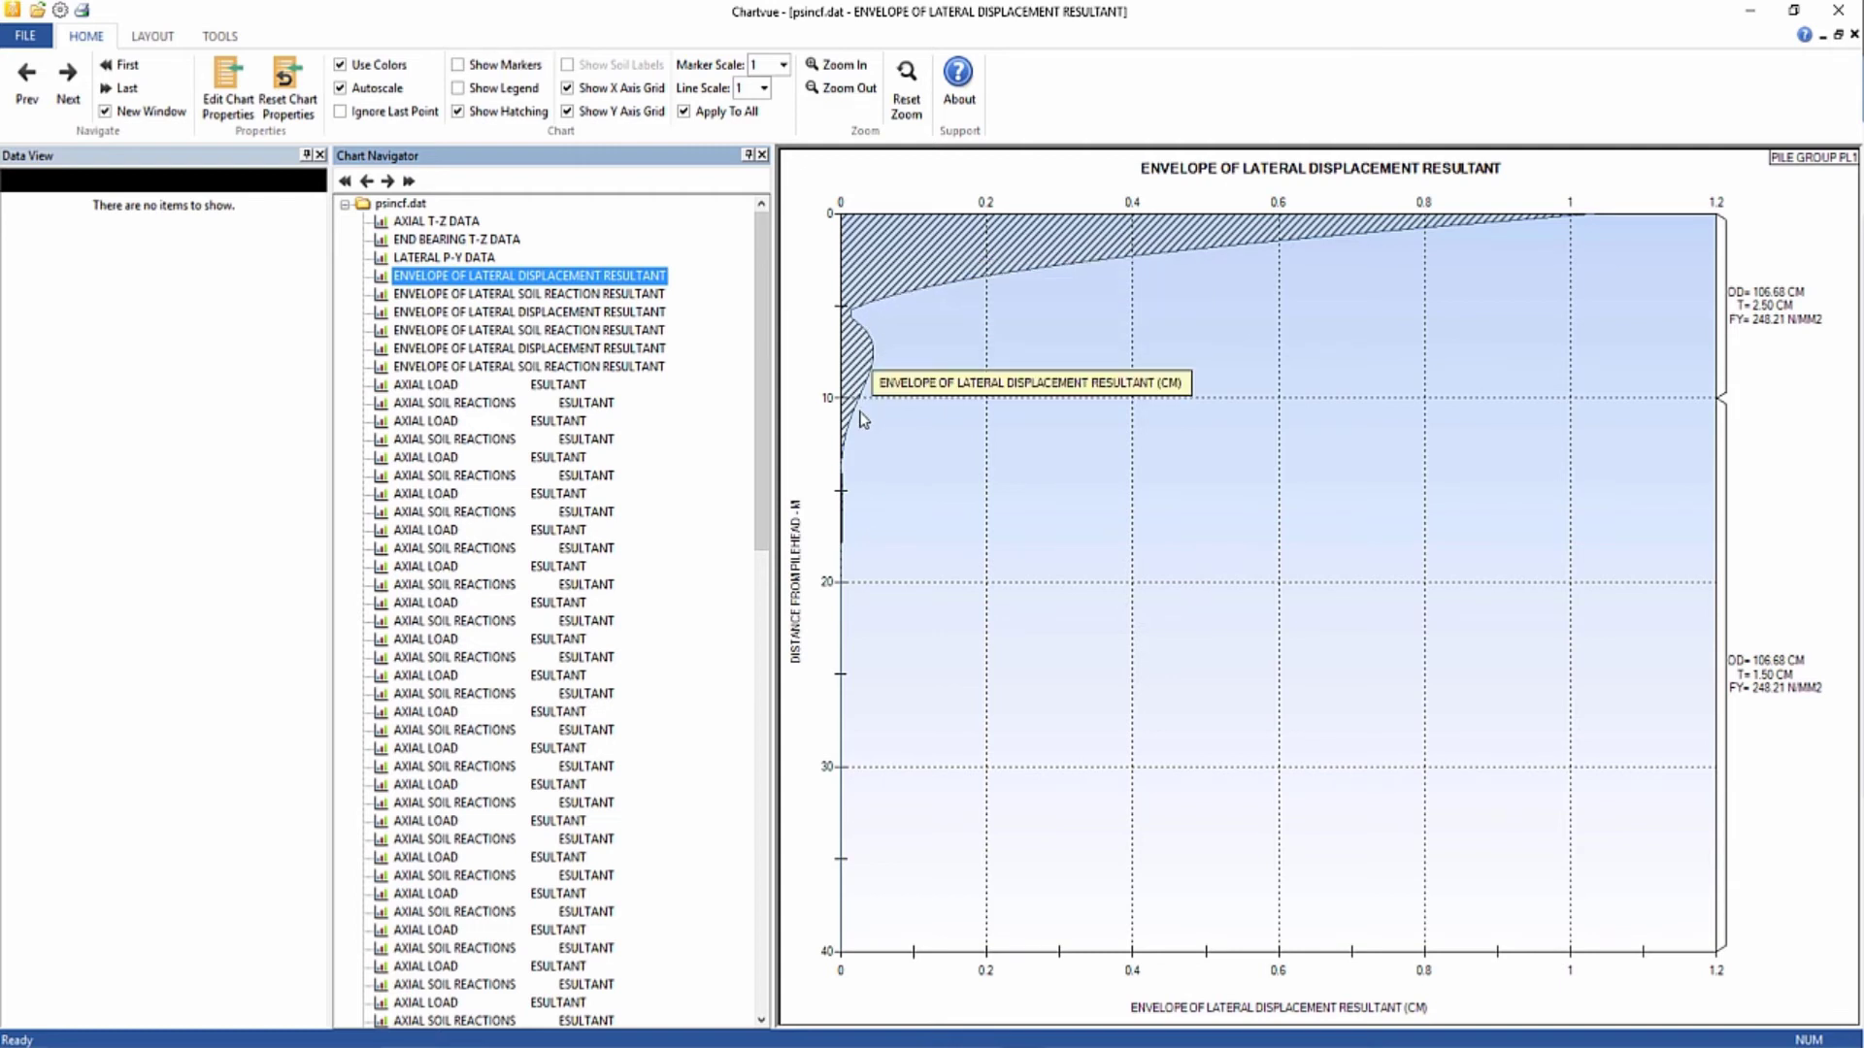
{"action": "mouse_move", "coordinate": [852, 438]}
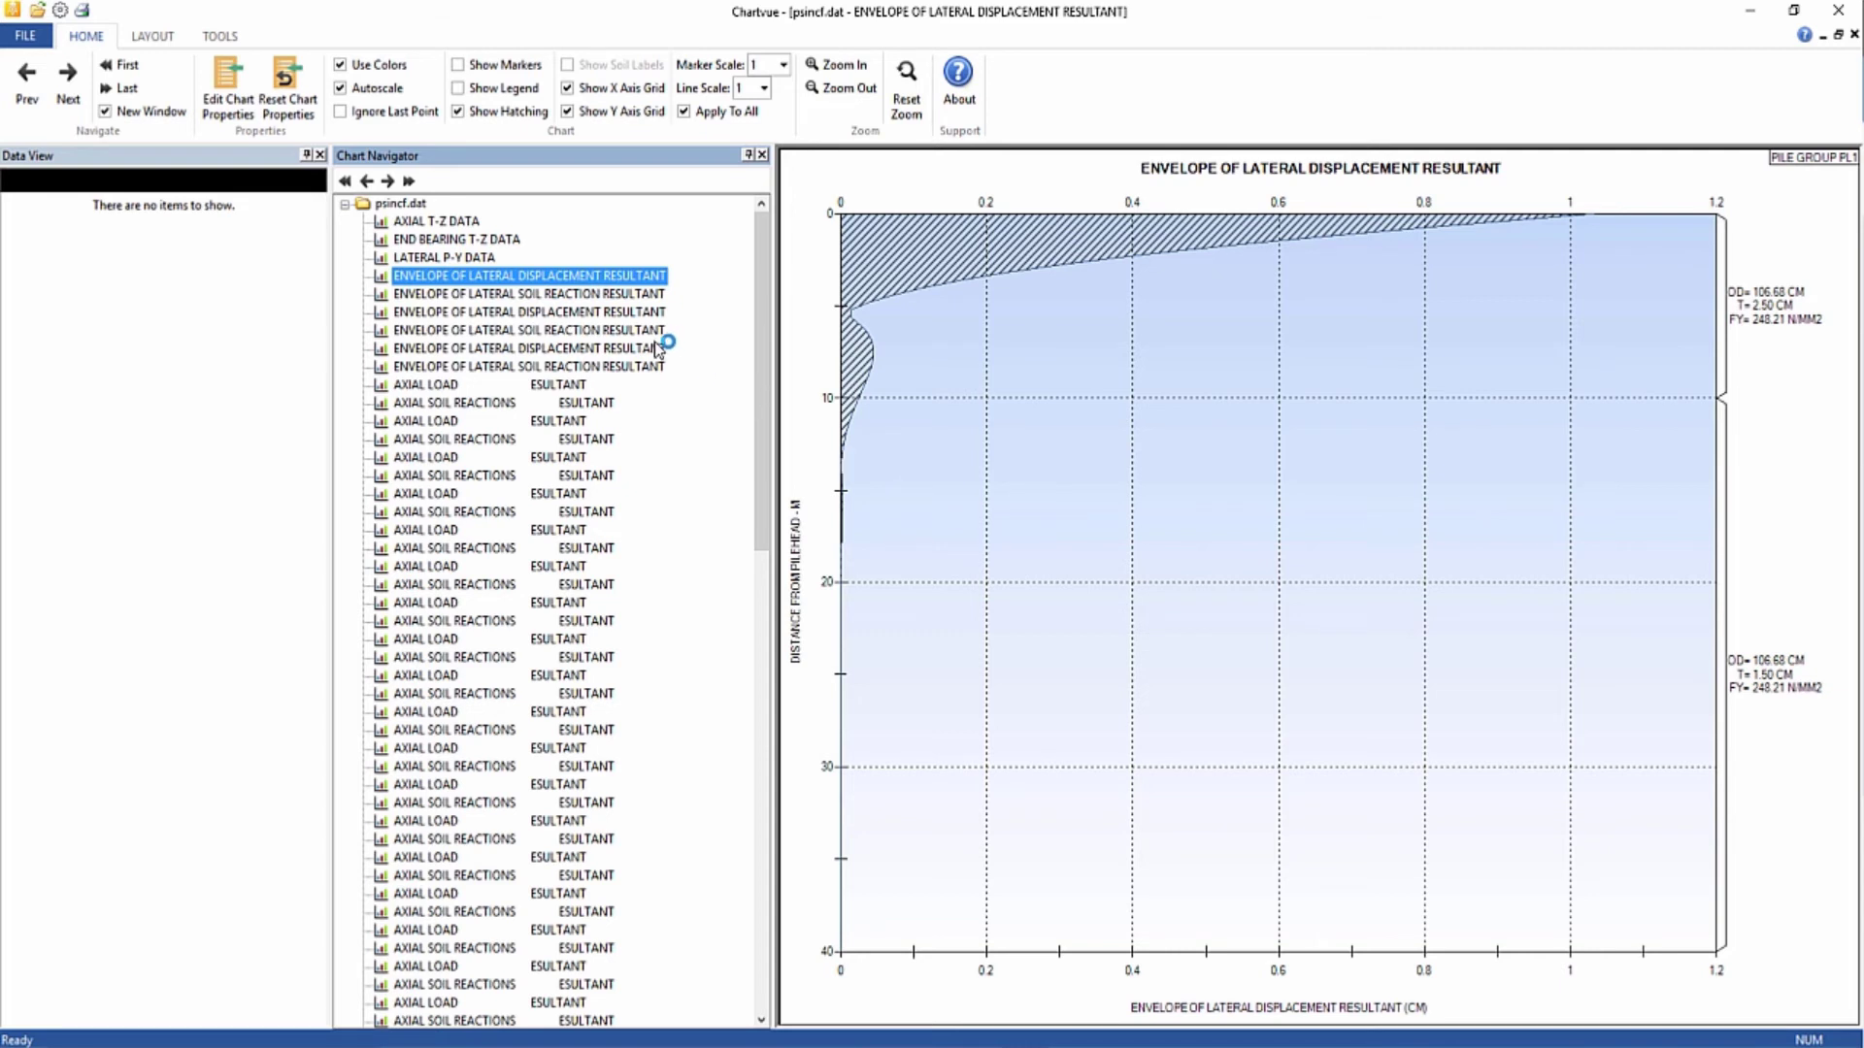
{"action": "left_click", "coordinate": [624, 294]}
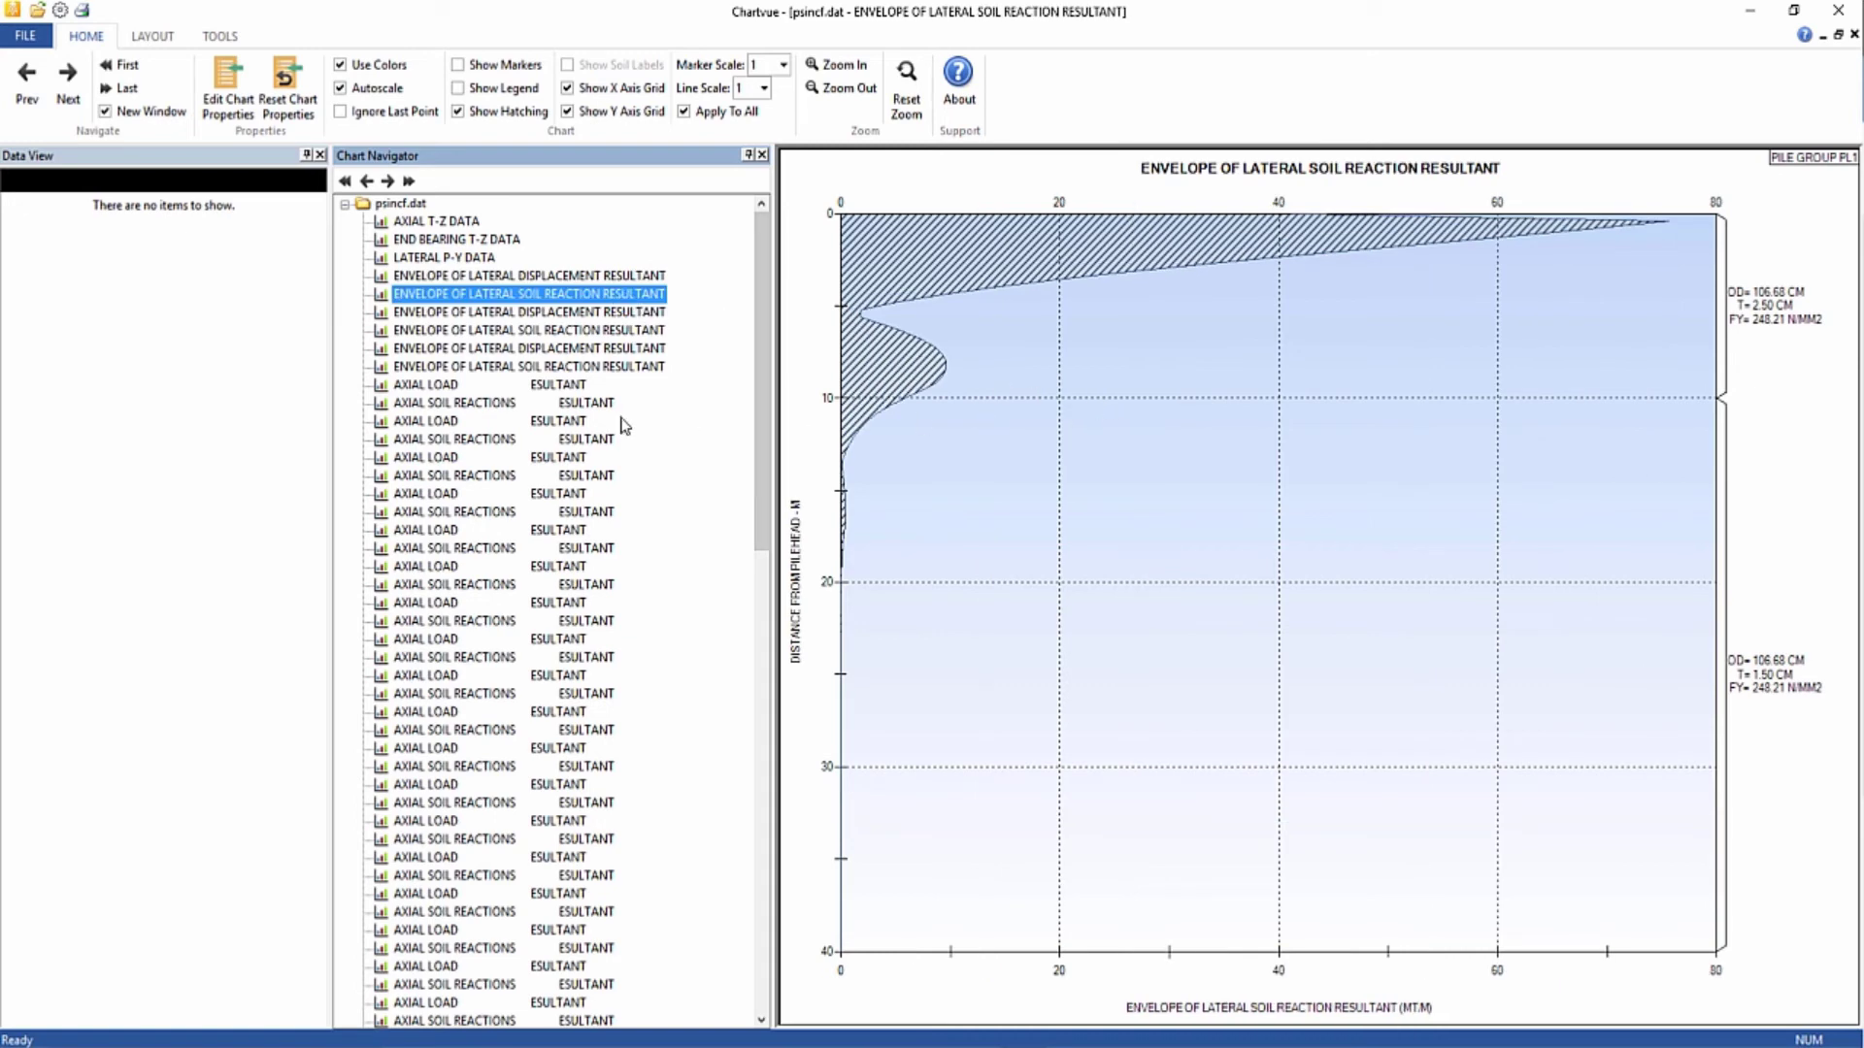
{"action": "left_click", "coordinate": [574, 388]}
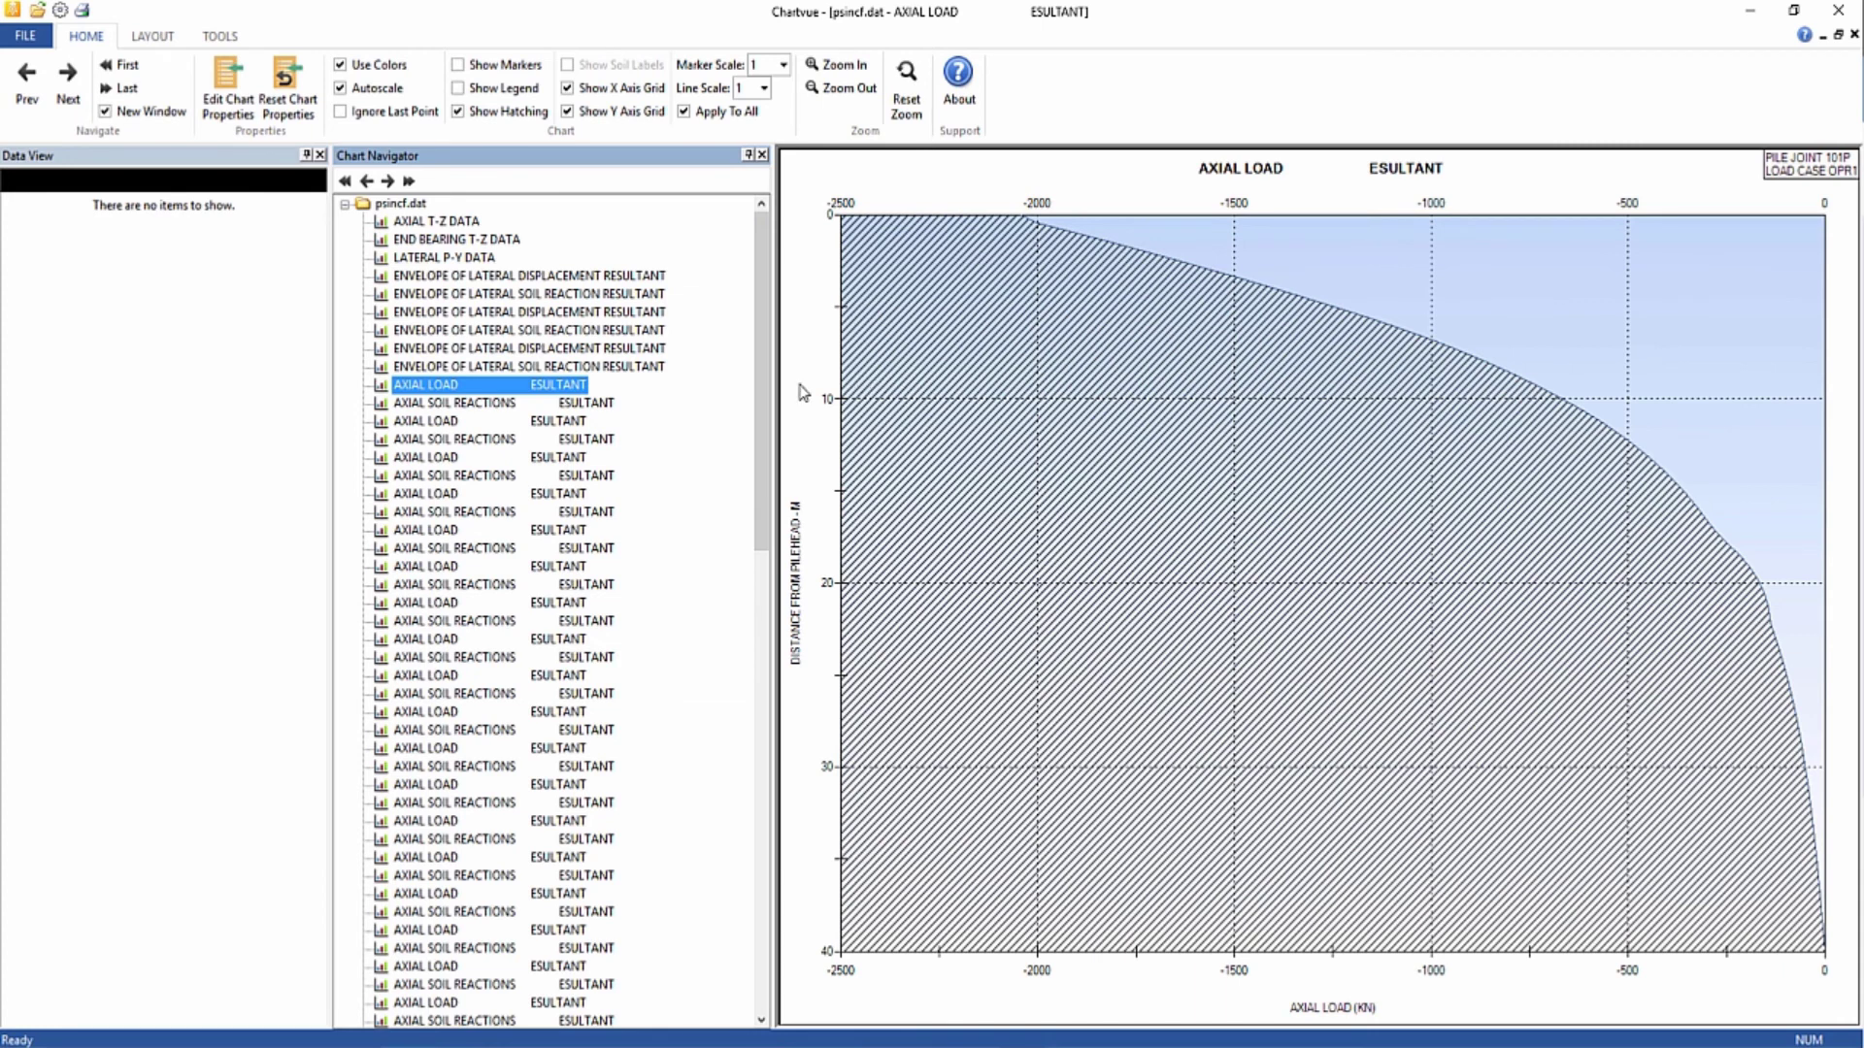
- View 101P axial soil reactions, then axial load plots for OPR2 and back to OPR1
{"action": "left_click", "coordinate": [600, 406]}
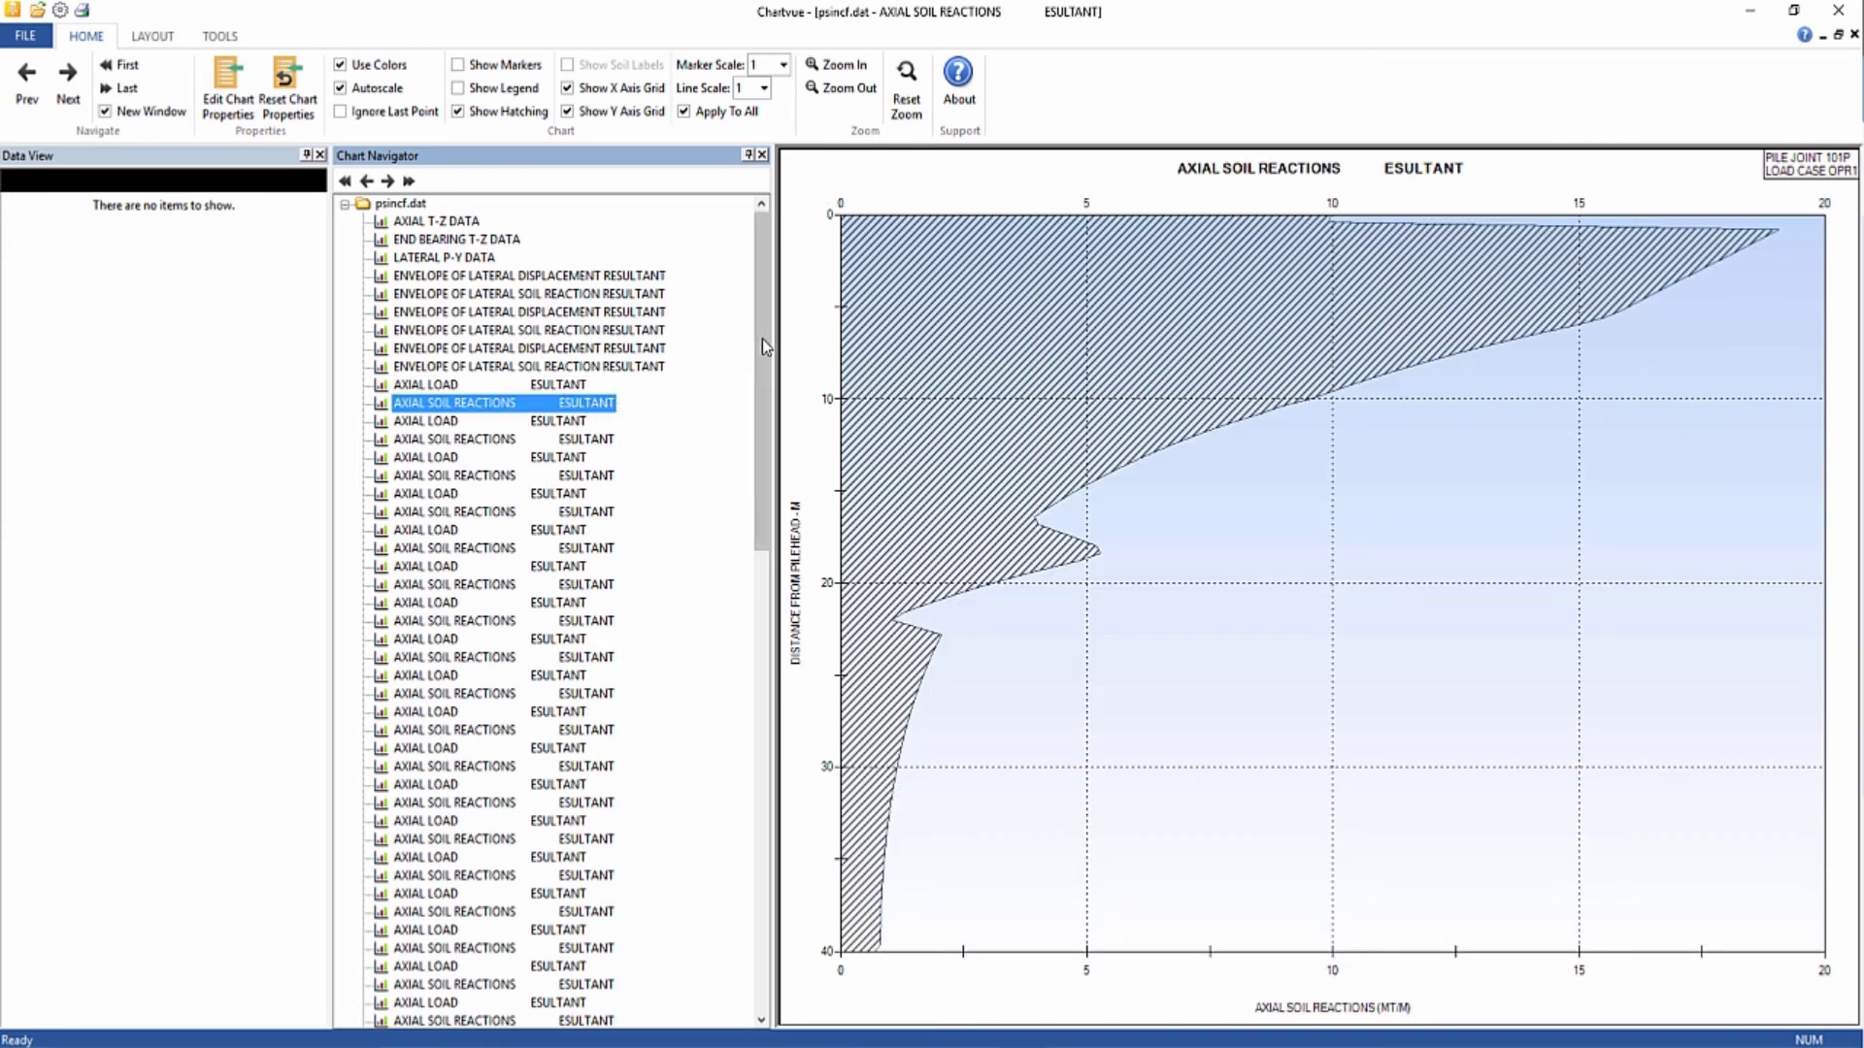
{"action": "left_click_drag", "start_coordinate": [760, 352], "coordinate": [769, 401]}
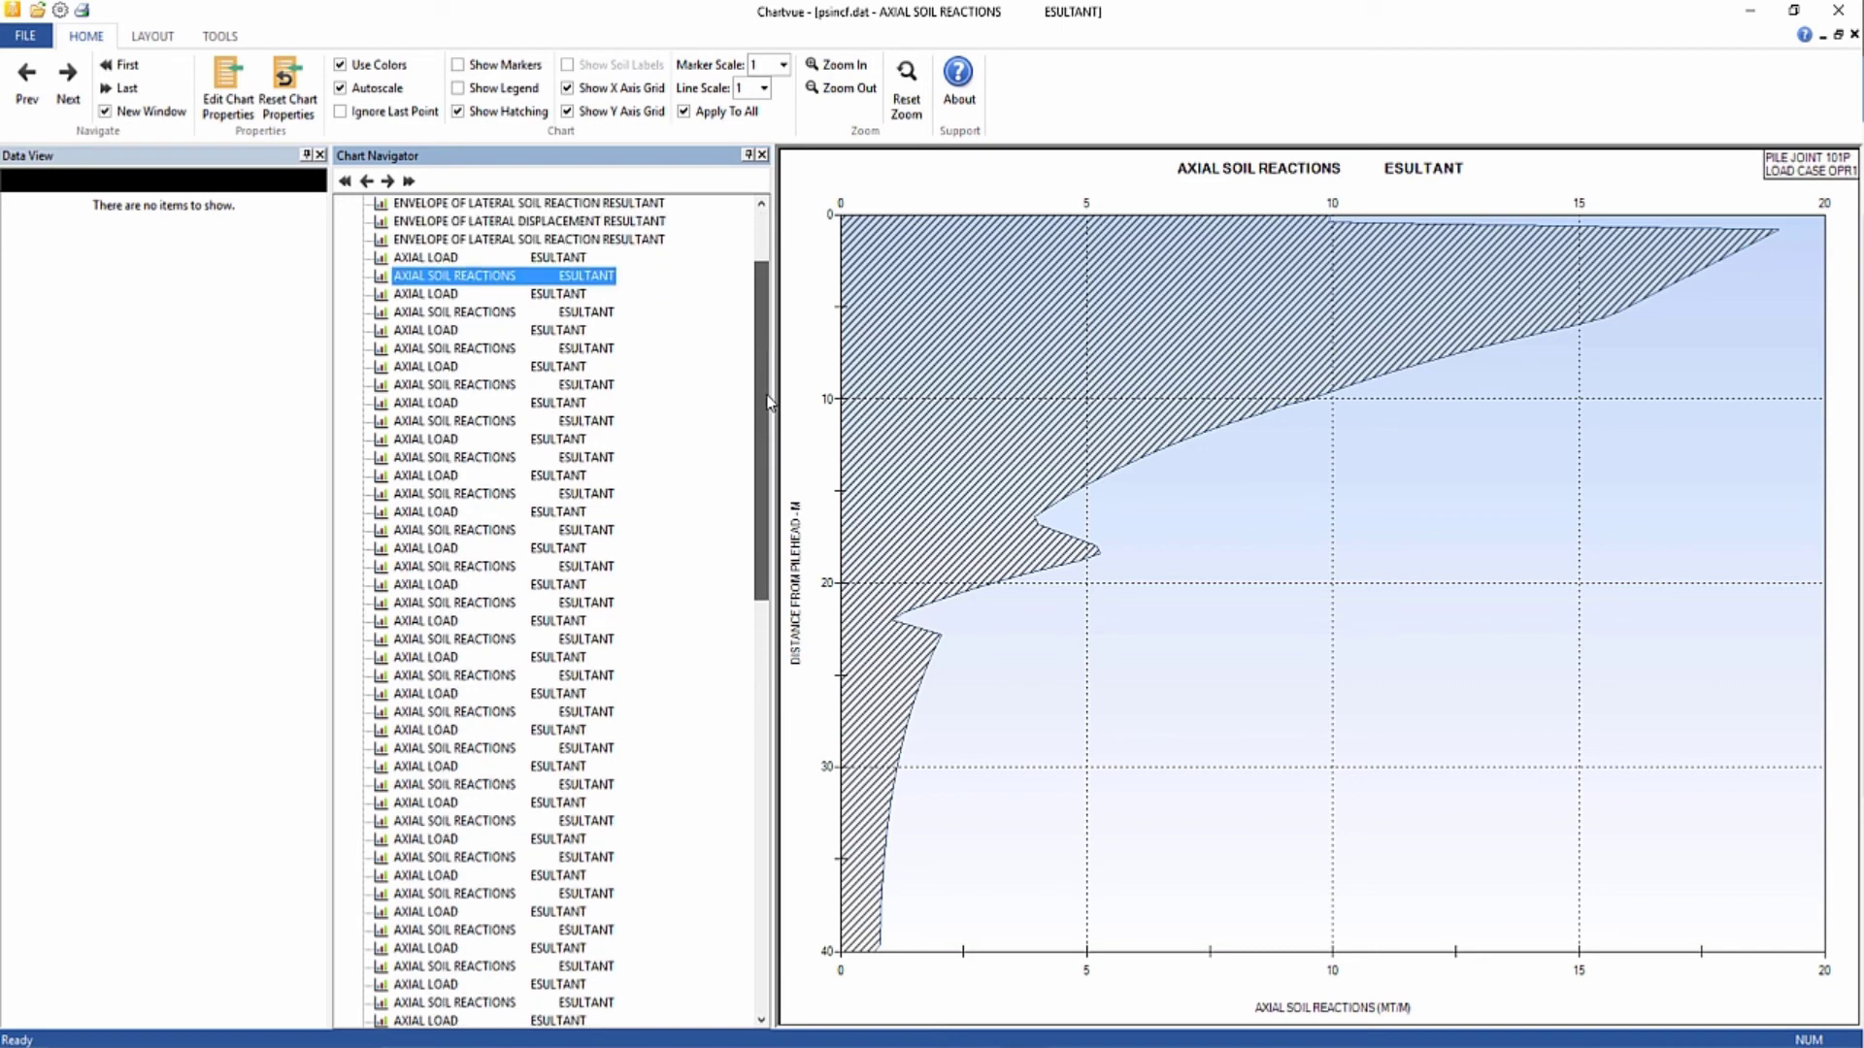
{"action": "left_click", "coordinate": [581, 294]}
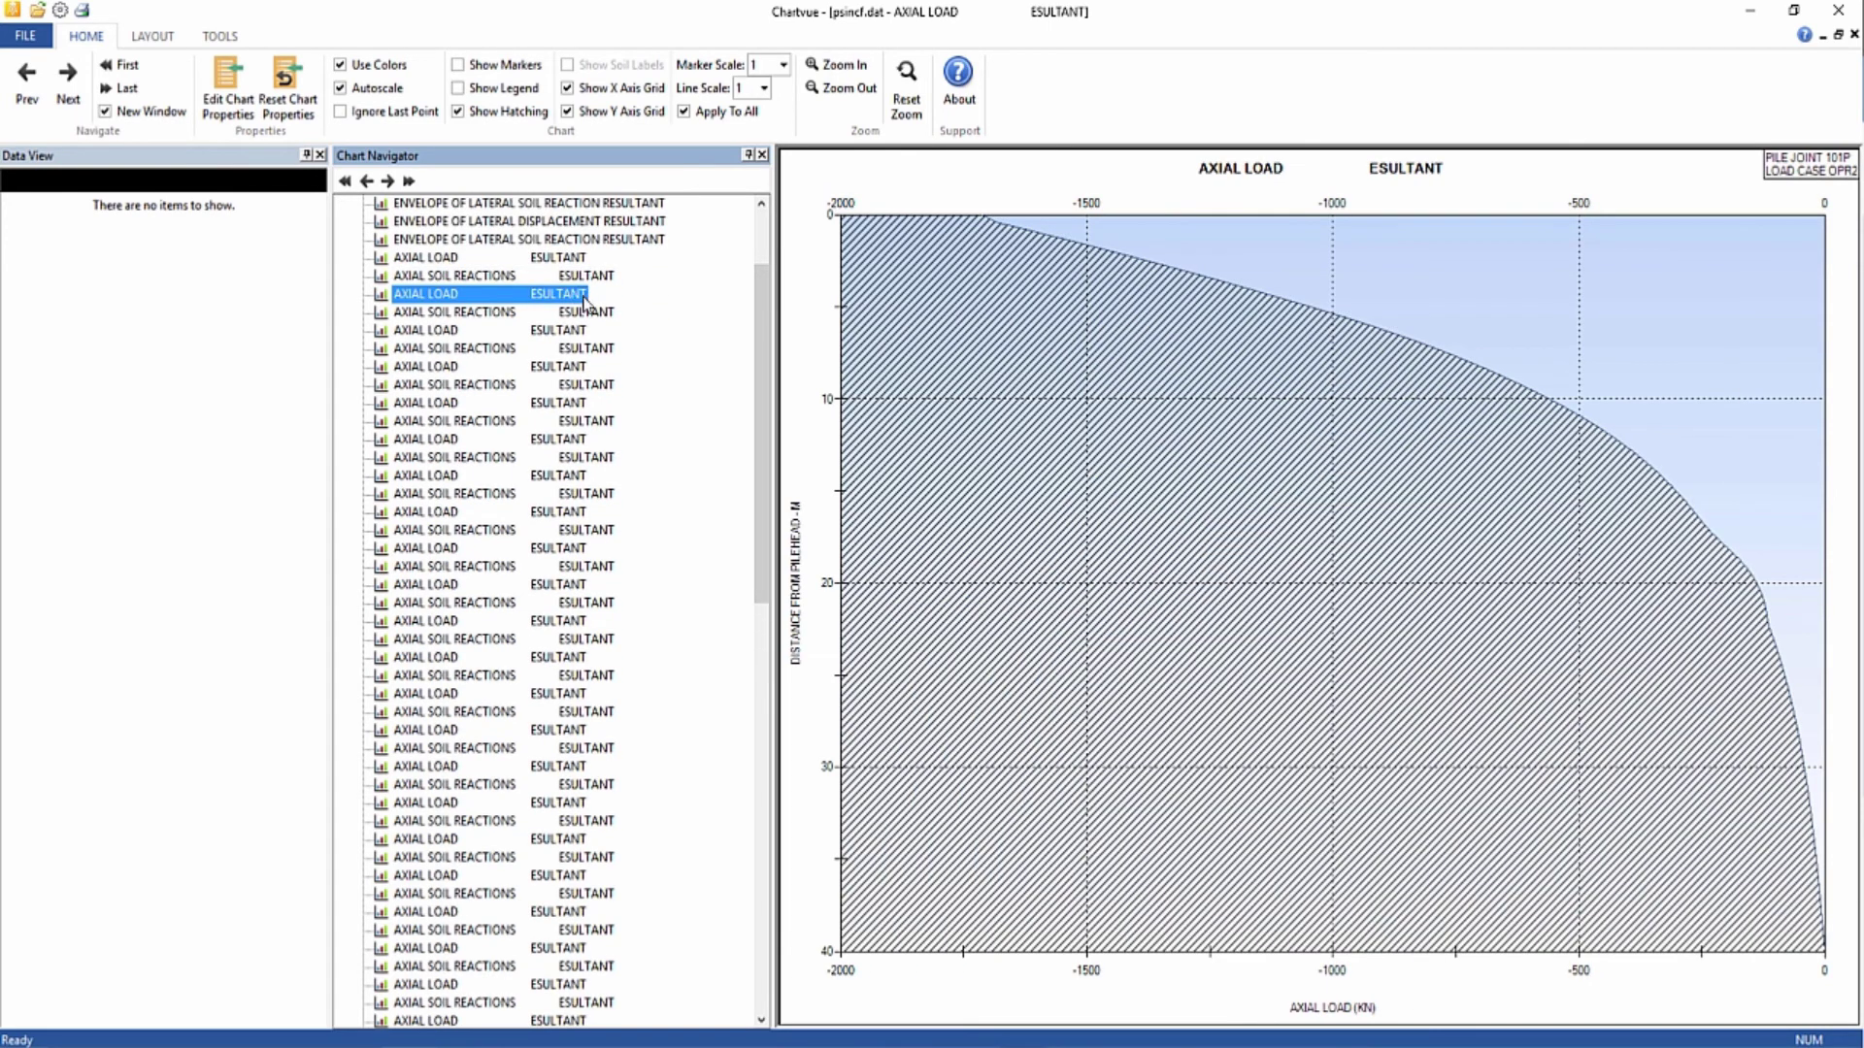
{"action": "left_click", "coordinate": [583, 258]}
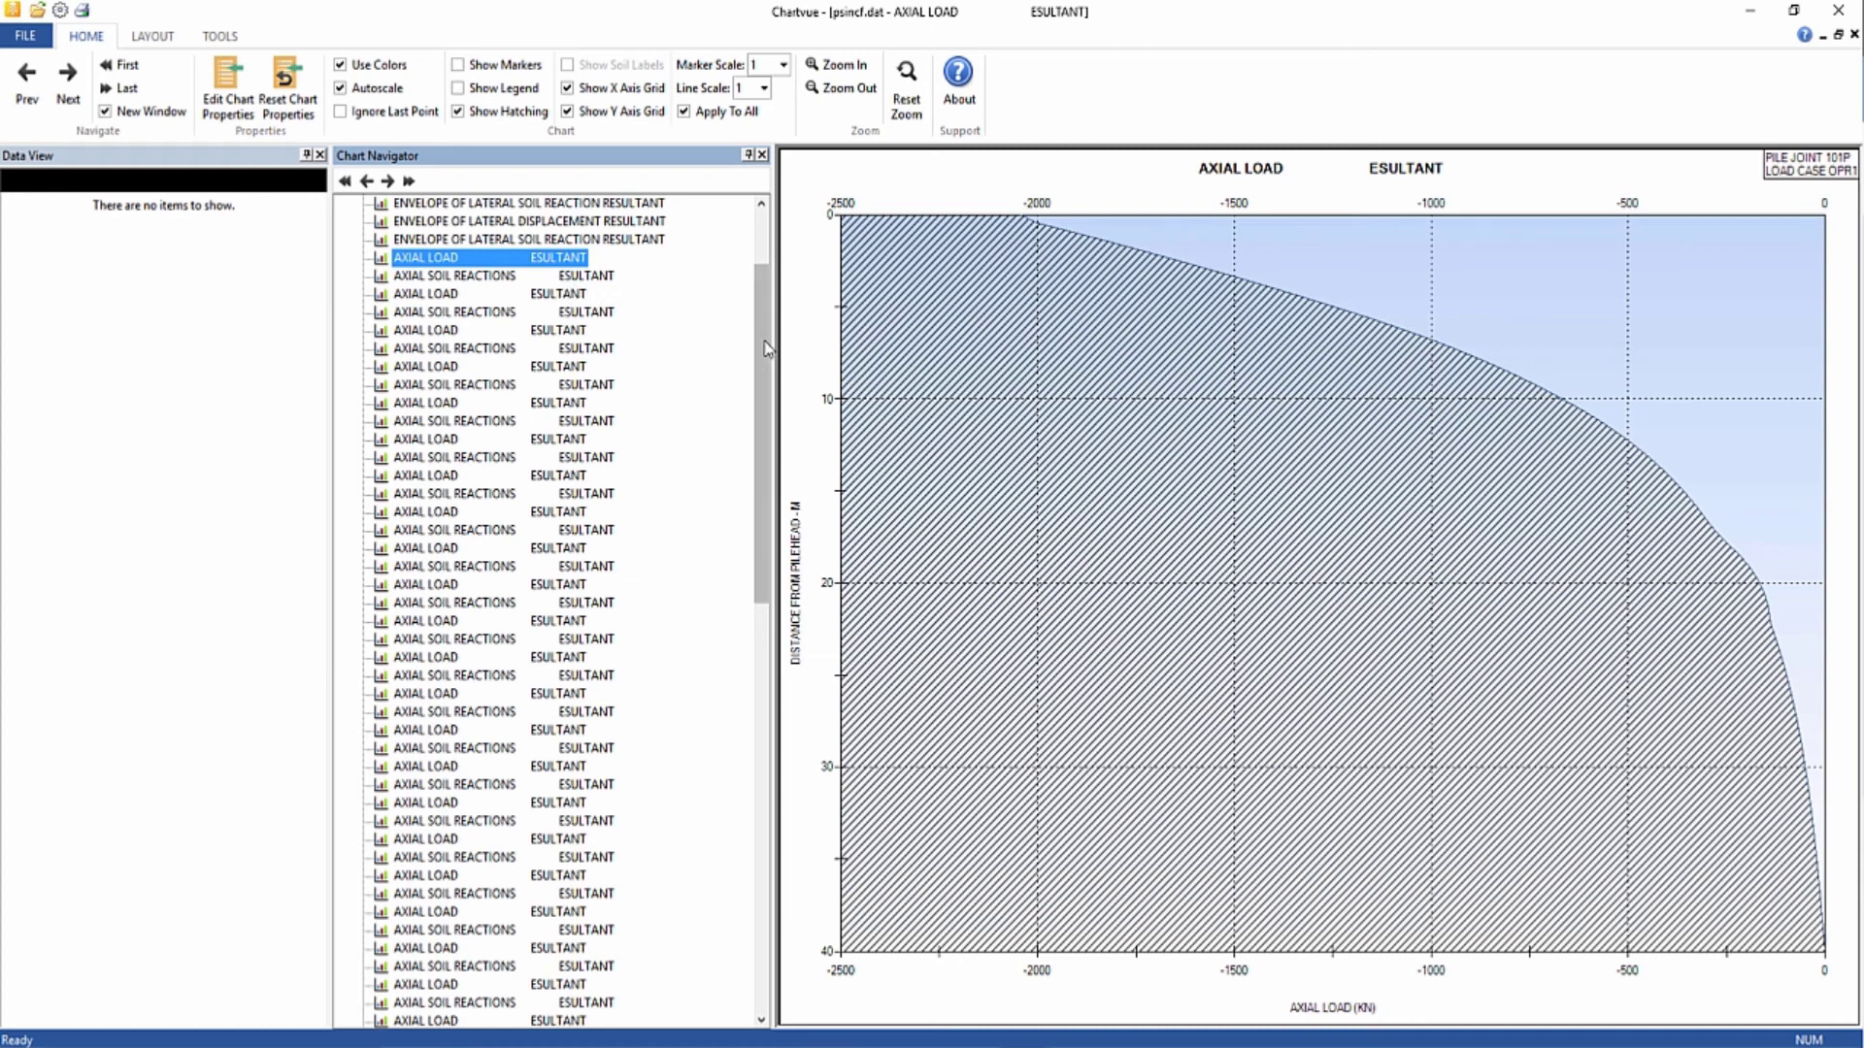
{"action": "left_click_drag", "start_coordinate": [766, 367], "coordinate": [743, 815]}
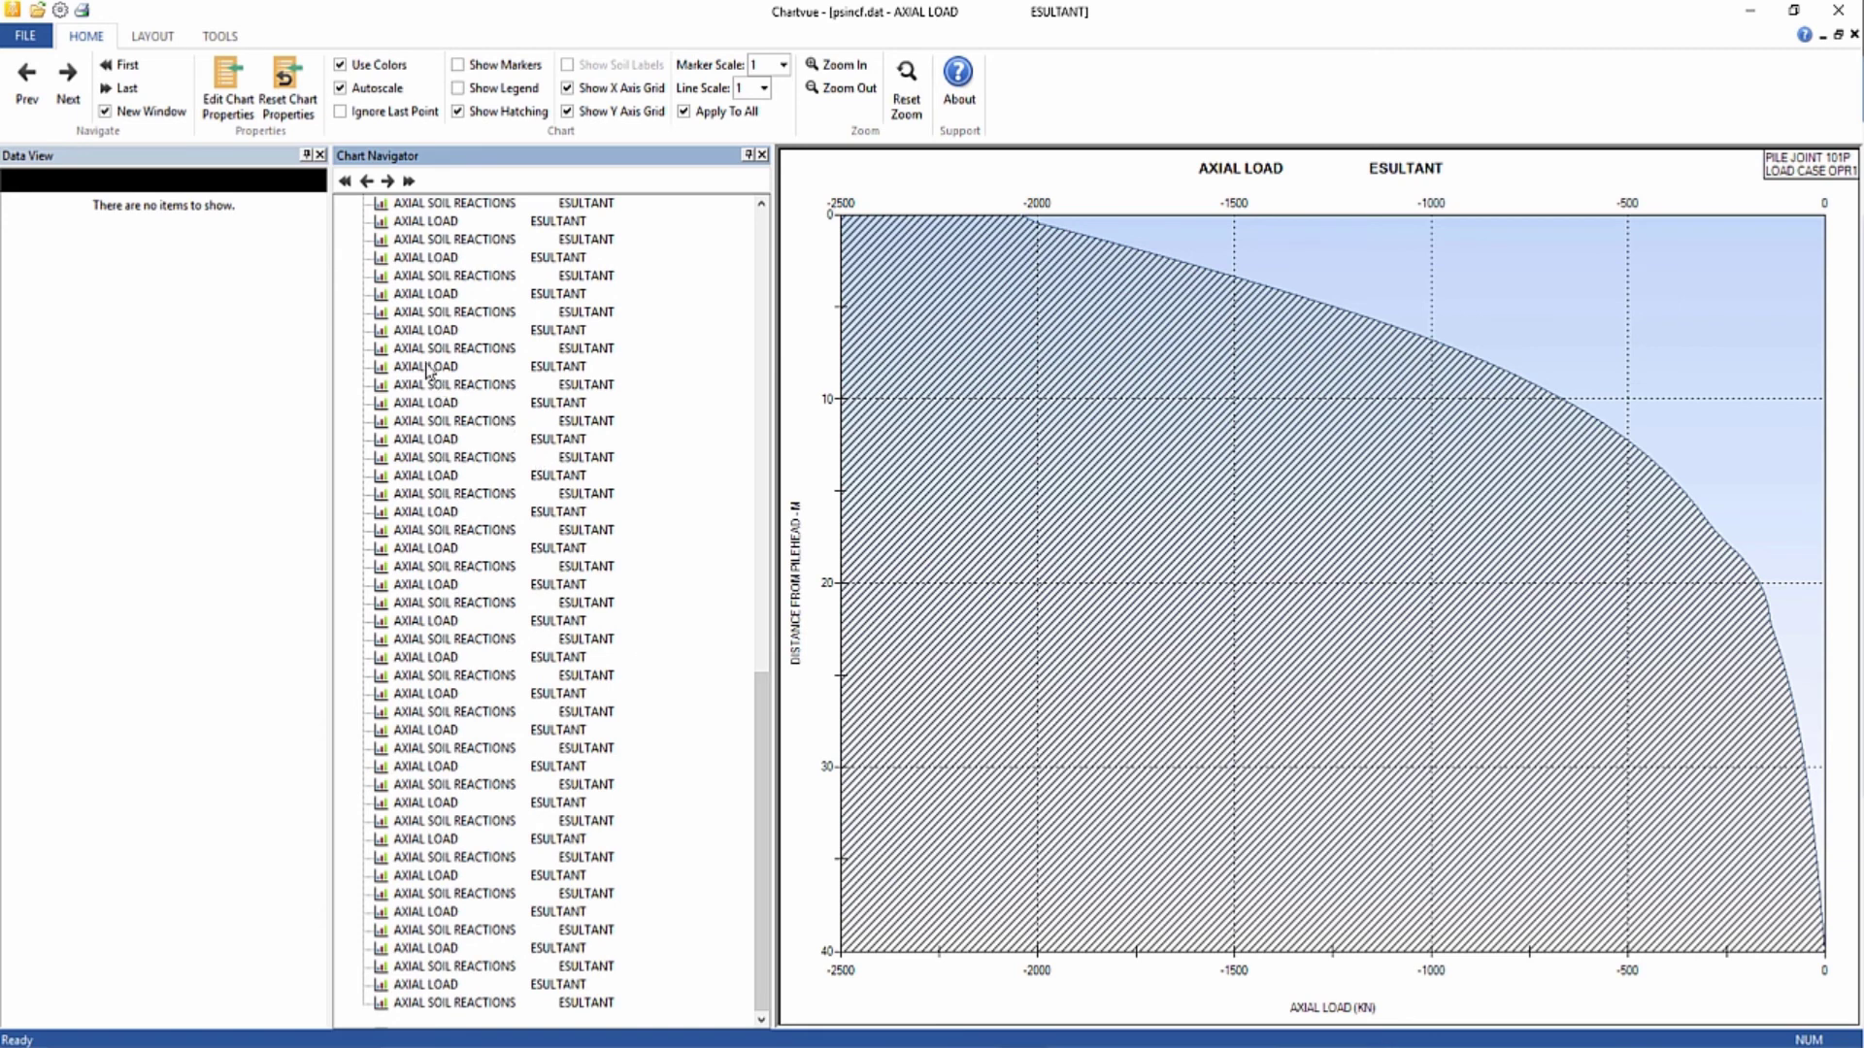
- Switch the ribbon to TOOLS to reveal Excel export and chart merge options
{"action": "left_click", "coordinate": [209, 39]}
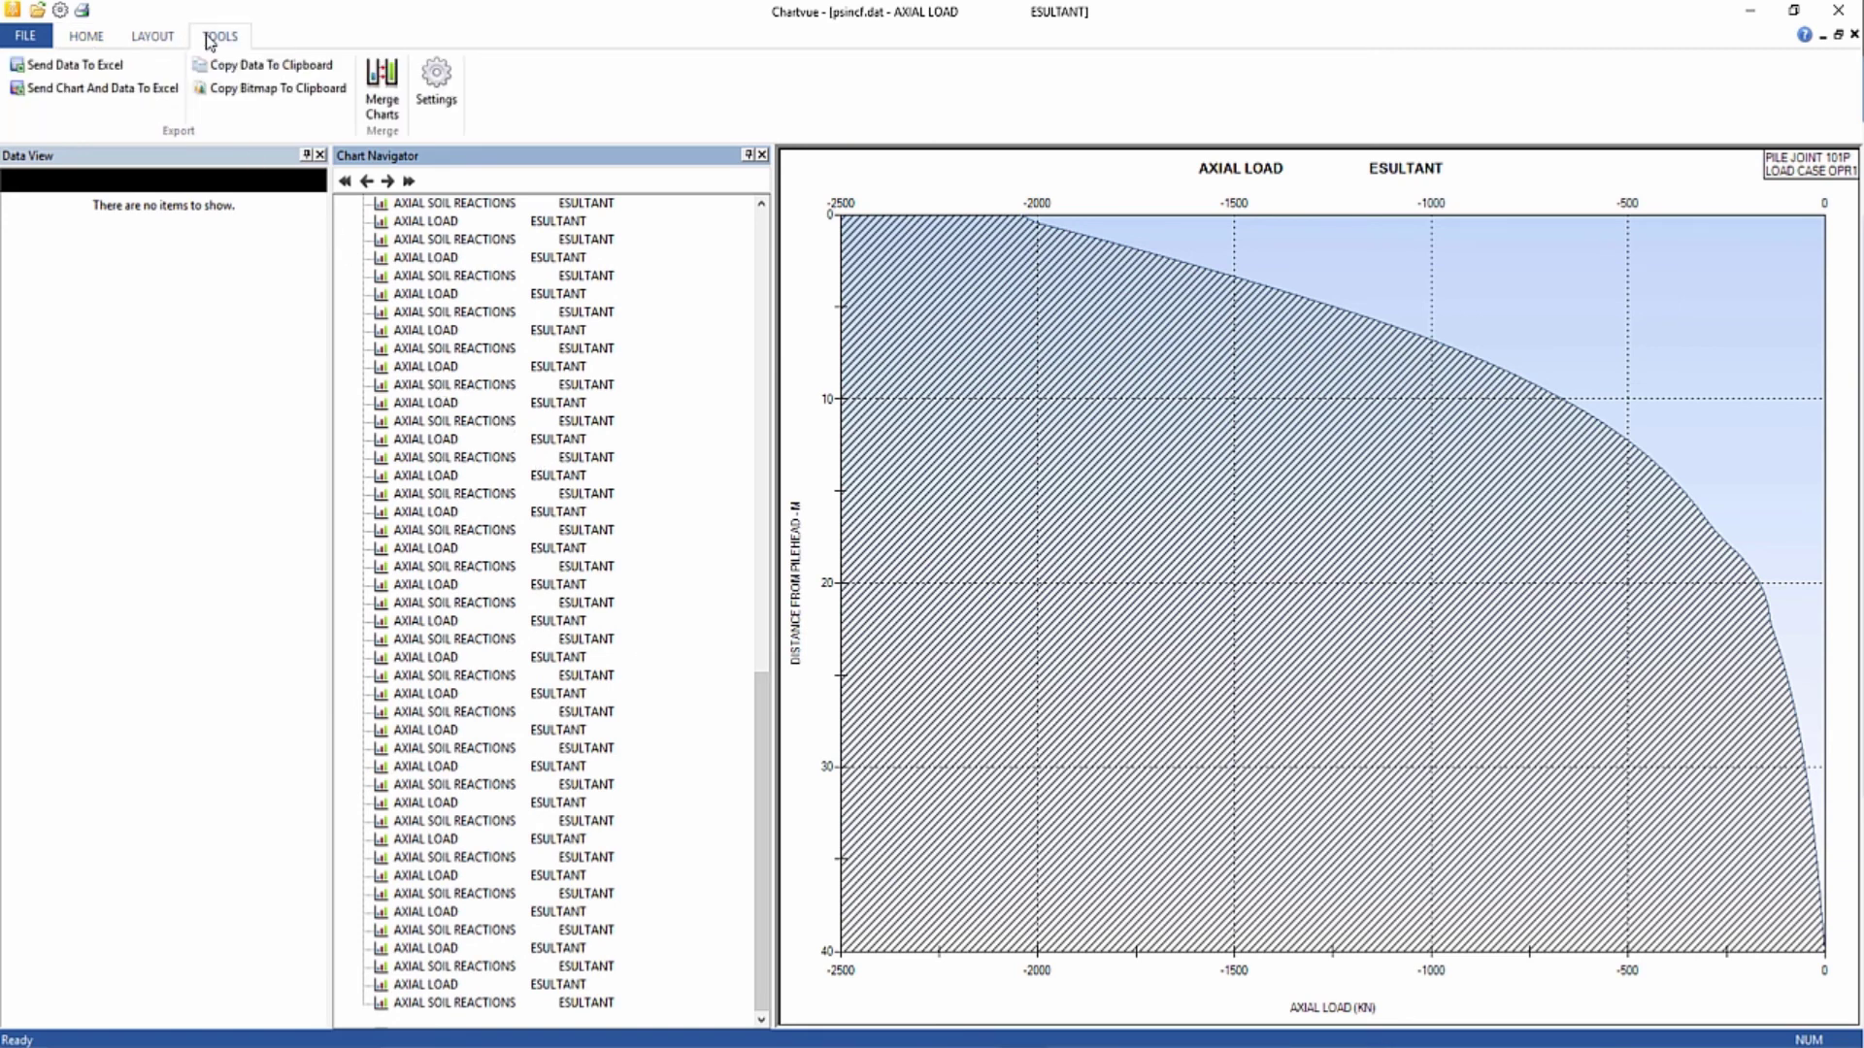